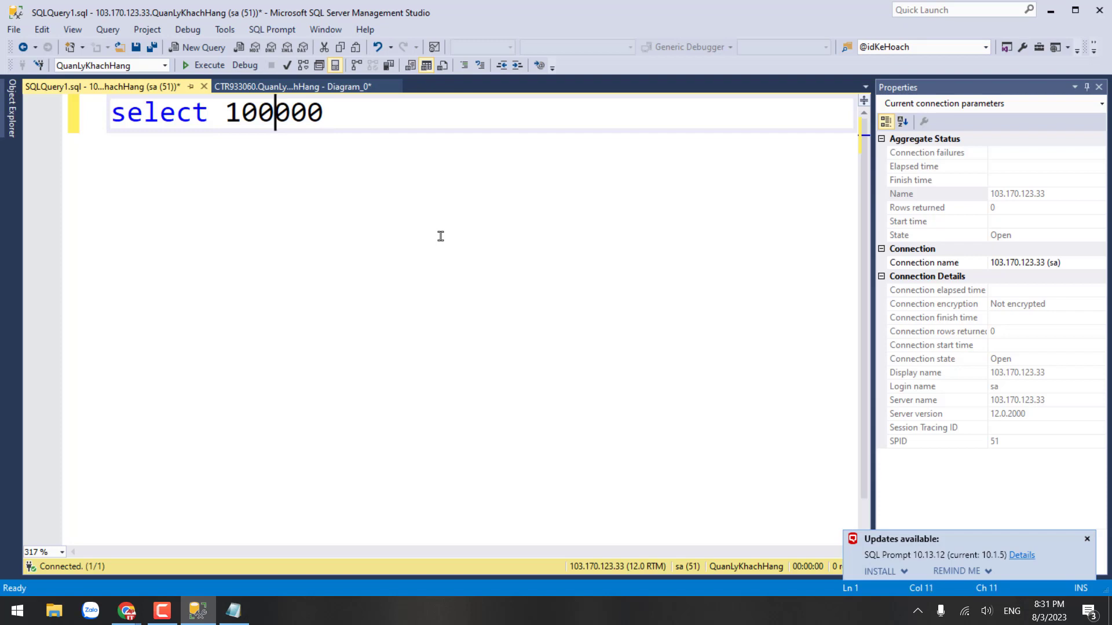
Shorten the number in the select statement to 10000
{"action": "key", "text": "Right"}
{"action": "key", "text": "BackSpace"}
{"action": "key", "text": "Right"}
{"action": "key", "text": "Right"}
{"action": "key", "text": "Right"}
{"action": "key", "text": "Left"}
{"action": "key", "text": "Left"}
{"action": "key", "text": "Left"}
{"action": "key", "text": "Left"}
{"action": "key", "text": "Left"}
{"action": "key", "text": "shift+Right"}
{"action": "key", "text": "shift+Right"}
{"action": "key", "text": "shift+Right"}
{"action": "key", "text": "shift+Right"}
{"action": "key", "text": "shift+Right"}
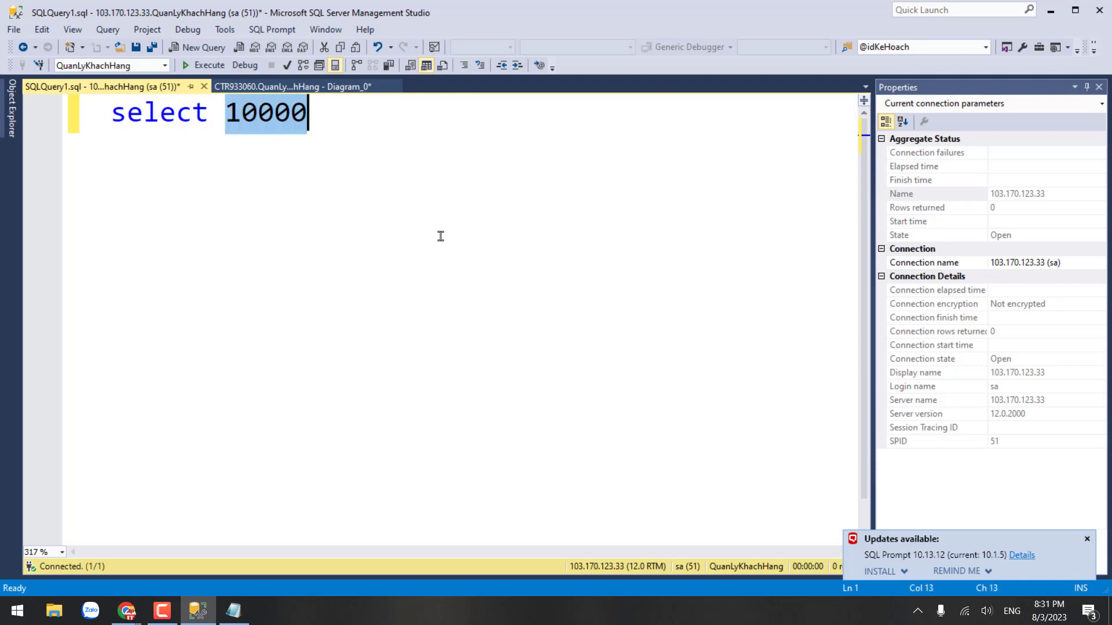
{"action": "key", "text": "Right"}
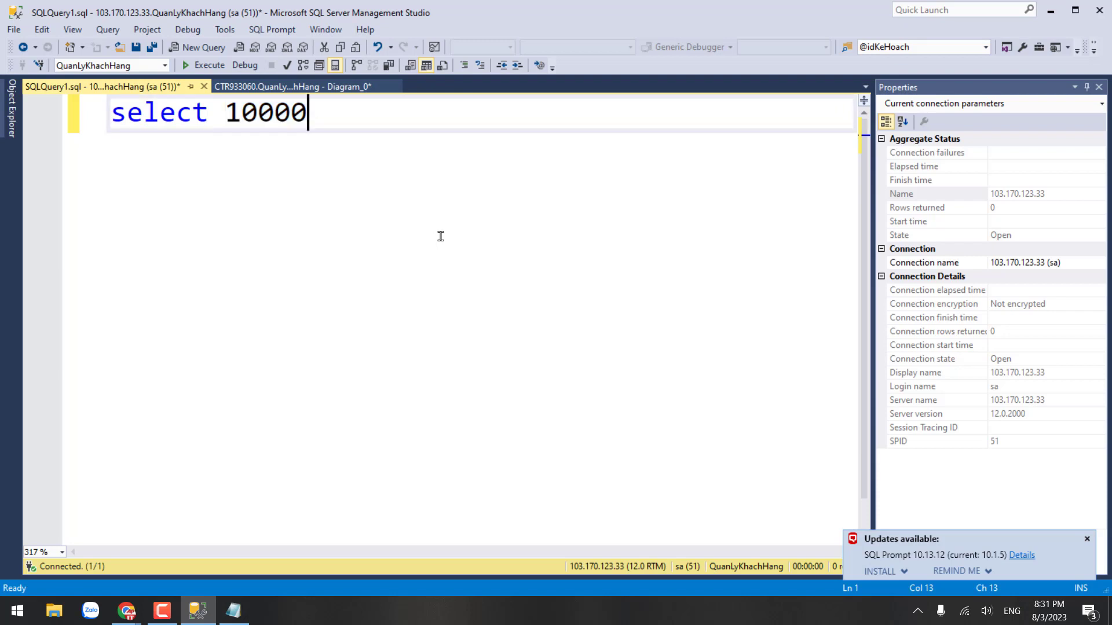
Complete the query as select 10000 / 1.08, run it and select the result value
{"action": "type", "text": "/ 10.1"}
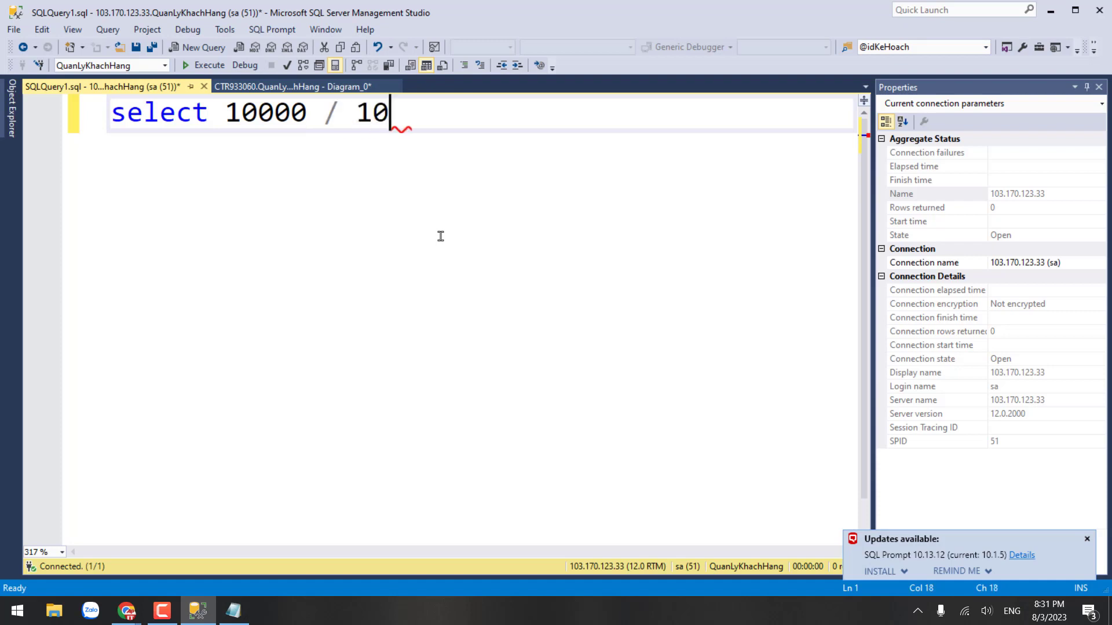
{"action": "key", "text": "BackSpace"}
{"action": "key", "text": "BackSpace"}
{"action": "key", "text": "BackSpace"}
{"action": "type", "text": ".08"}
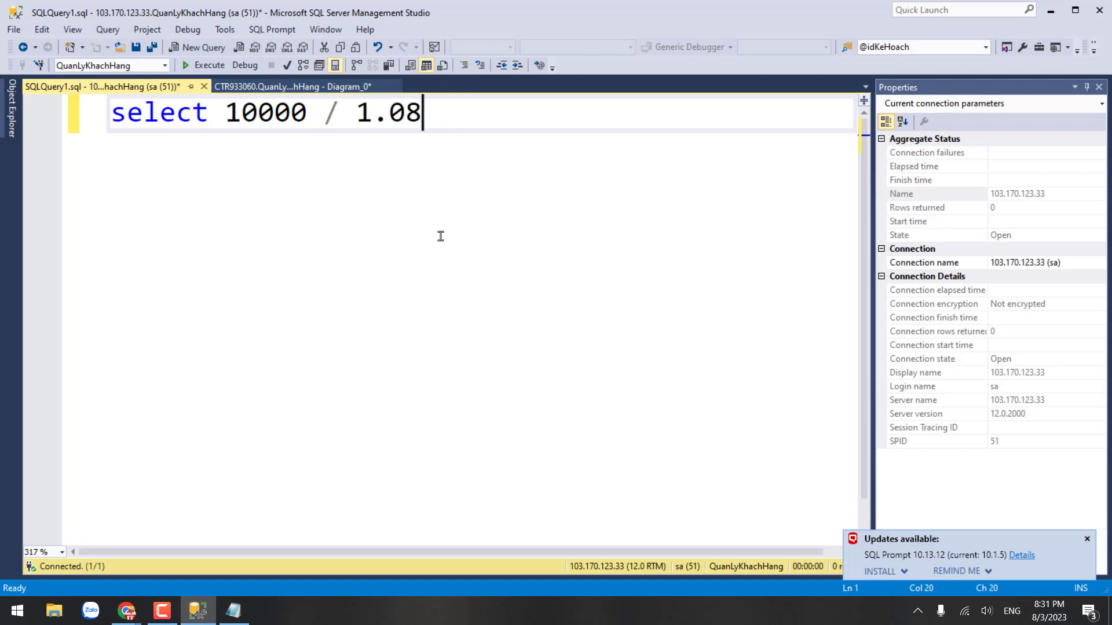
{"action": "key", "text": "Return"}
{"action": "key", "text": "F5"}
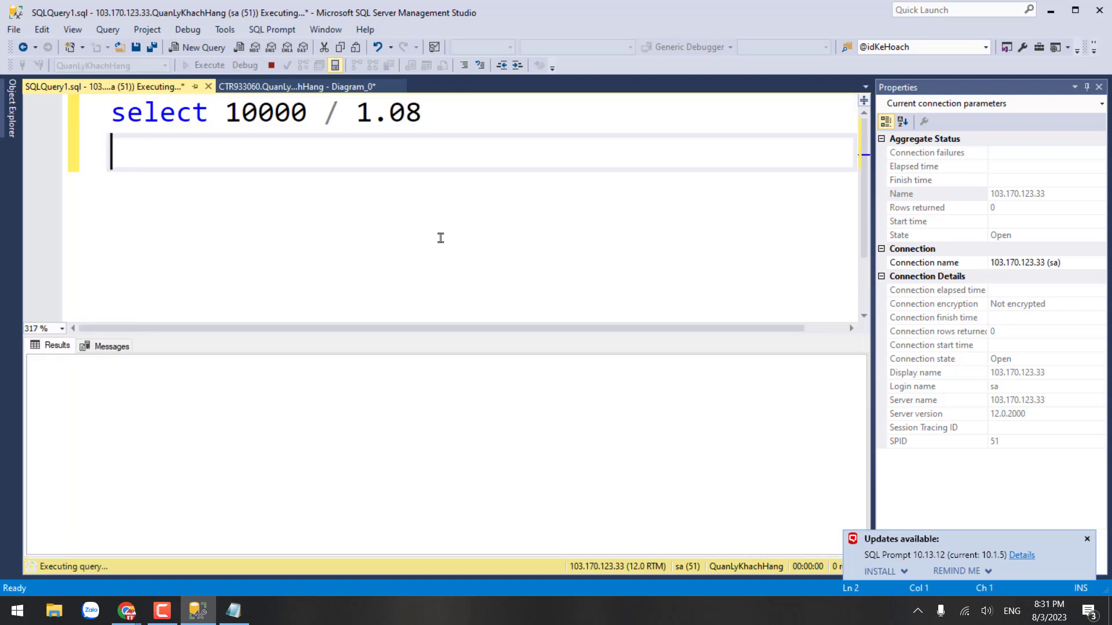
{"action": "left_click", "coordinate": [85, 380]}
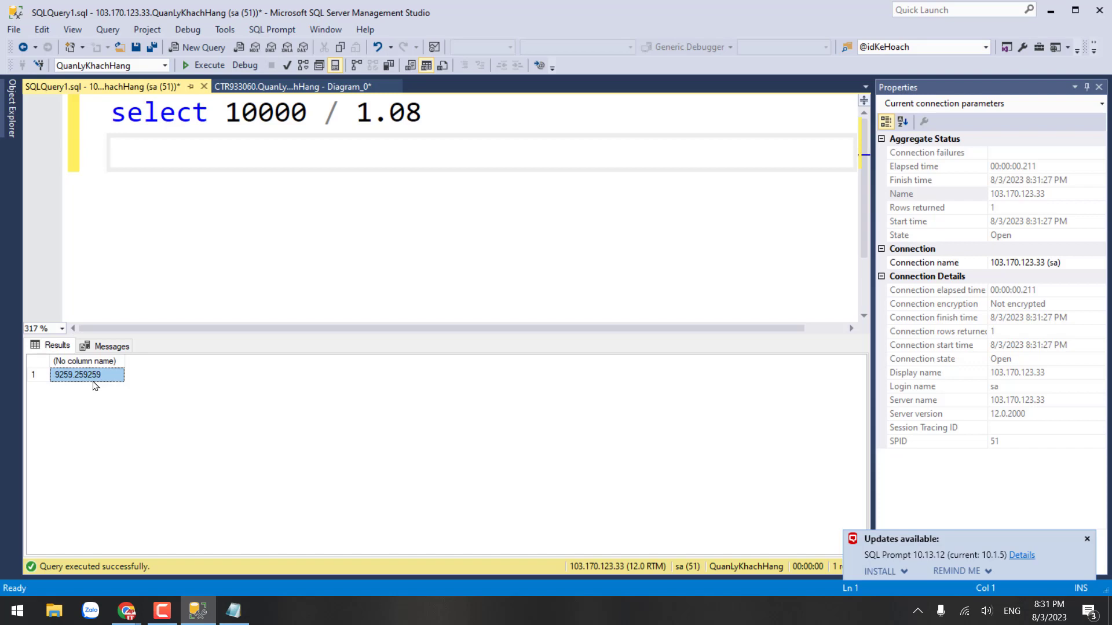
Return to the database diagram and set the SoTien column's data type to float in the KhachHang table
{"action": "left_click", "coordinate": [278, 86]}
{"action": "left_click", "coordinate": [336, 298]}
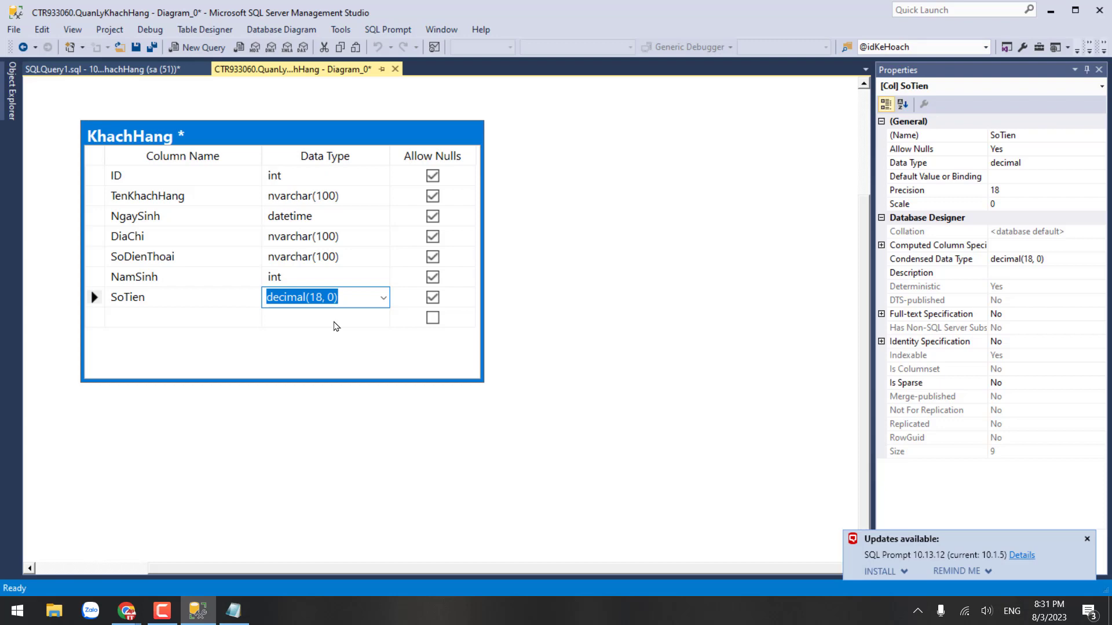
{"action": "type", "text": "float"}
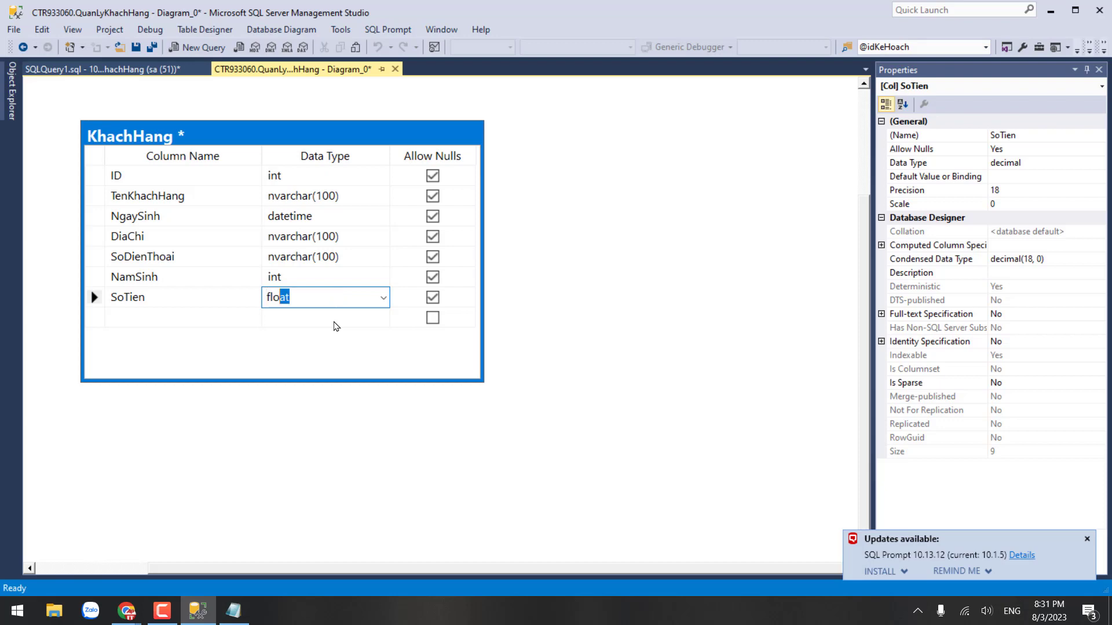
{"action": "left_click", "coordinate": [333, 326]}
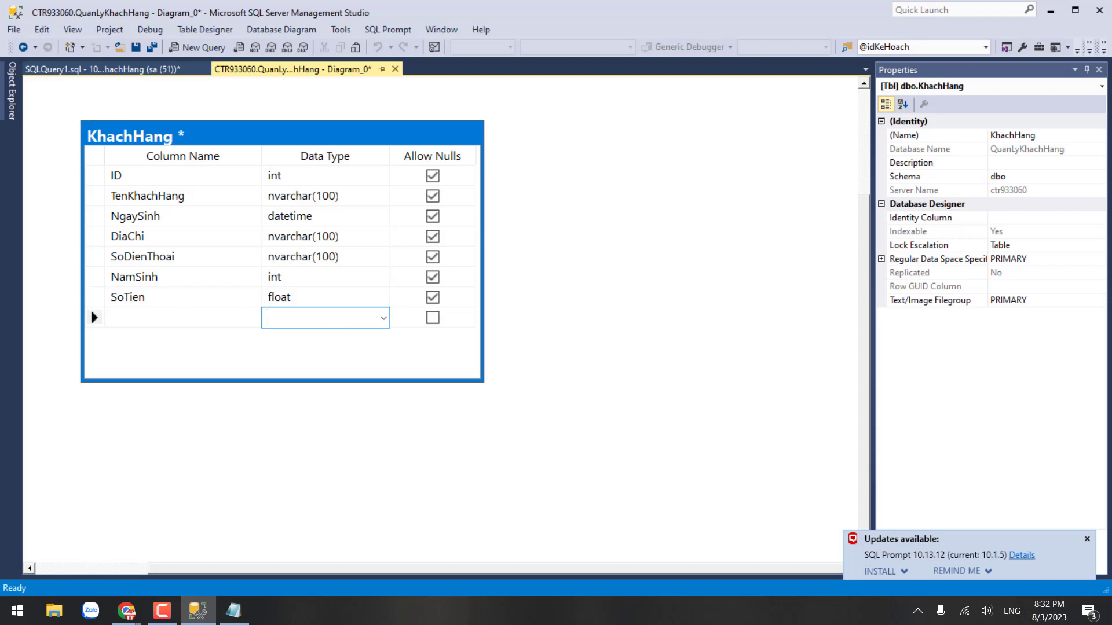
Examine the data types available for a new column in the KhachHang table
{"action": "left_click", "coordinate": [197, 611]}
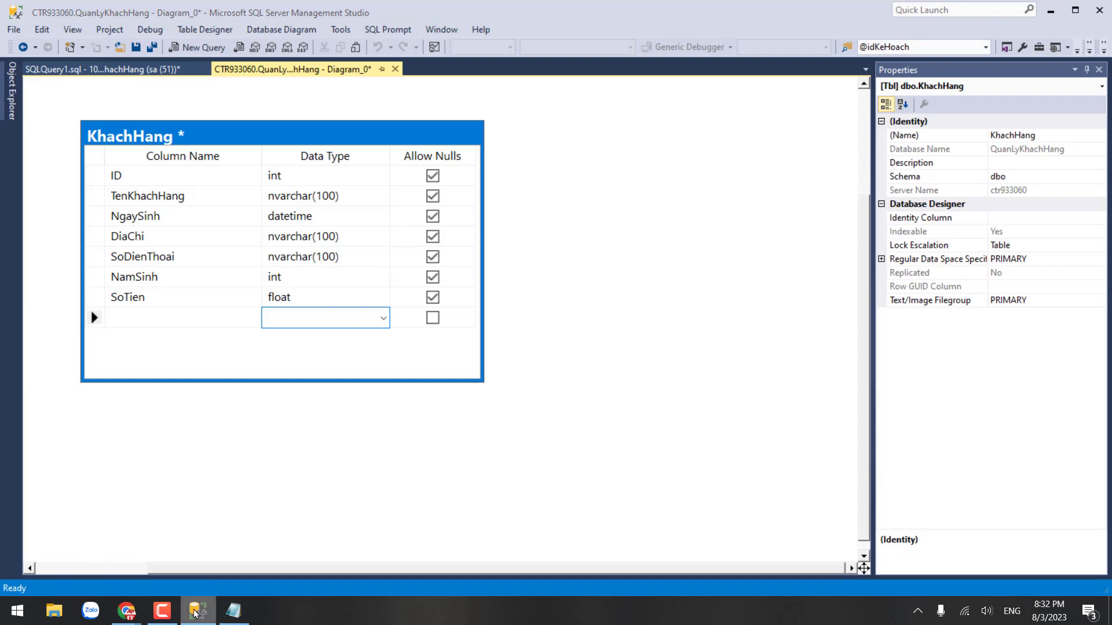
{"action": "left_click", "coordinate": [197, 610]}
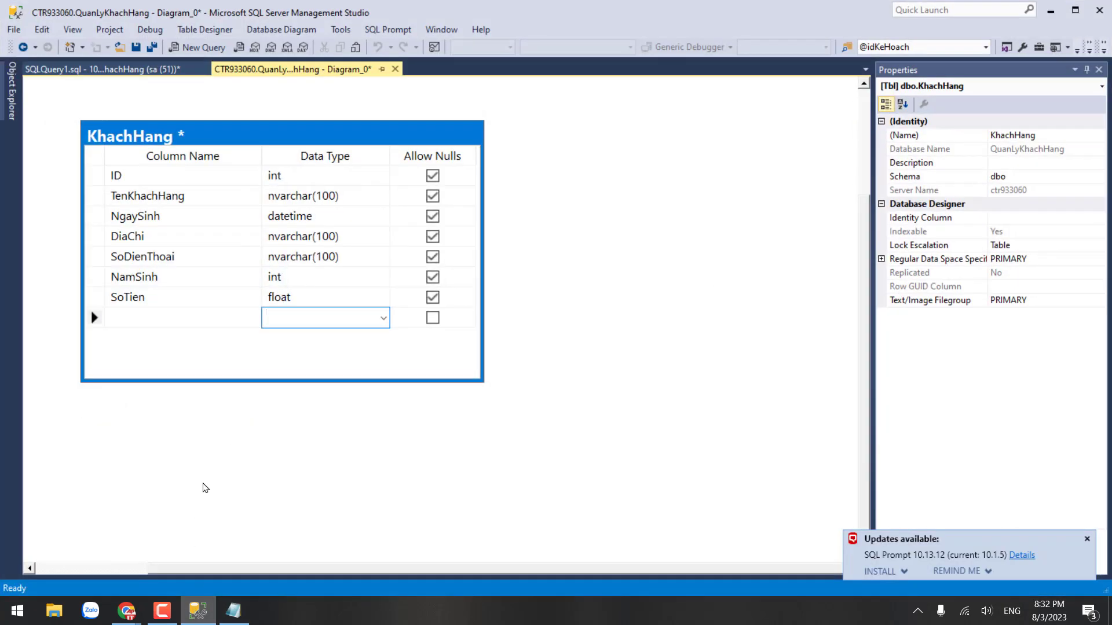
{"action": "left_click", "coordinate": [196, 318]}
{"action": "left_click", "coordinate": [355, 320]}
{"action": "left_click", "coordinate": [383, 318]}
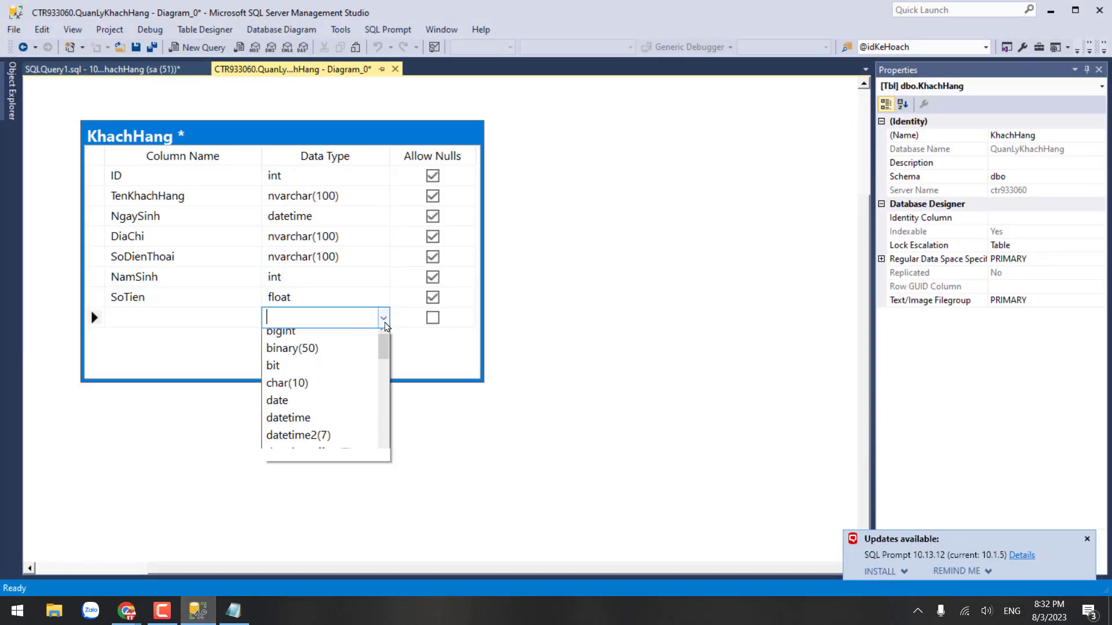
{"action": "scroll", "coordinate": [317, 413], "scroll_direction": "down", "scroll_amount": 1}
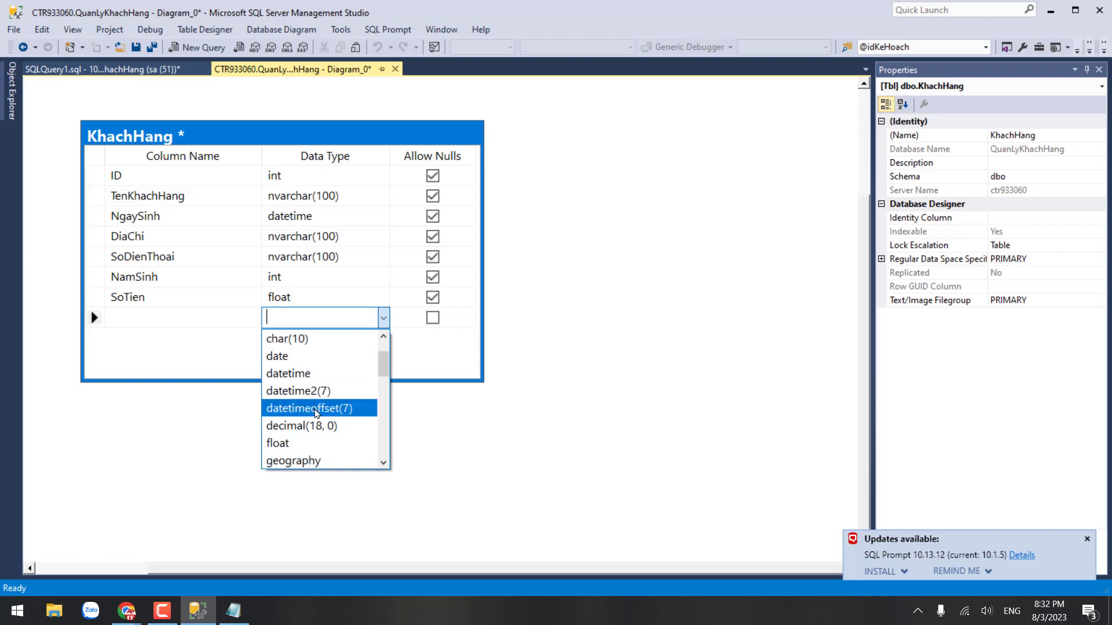
{"action": "scroll", "coordinate": [317, 412], "scroll_direction": "down", "scroll_amount": 2}
{"action": "scroll", "coordinate": [317, 413], "scroll_direction": "down", "scroll_amount": 3}
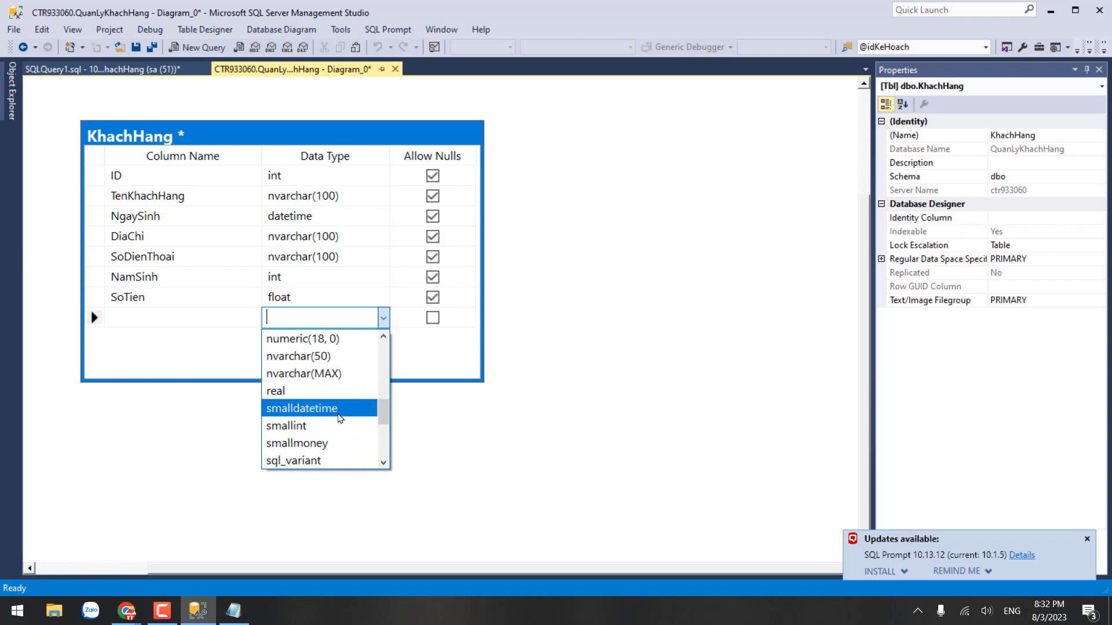
{"action": "scroll", "coordinate": [340, 418], "scroll_direction": "down", "scroll_amount": 1}
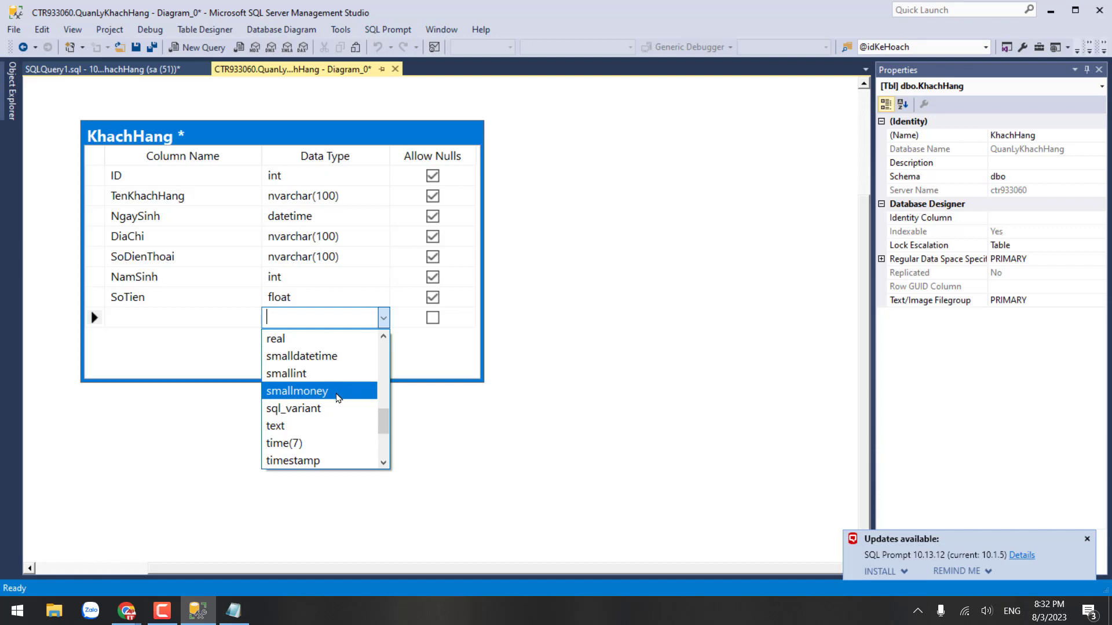
{"action": "scroll", "coordinate": [339, 423], "scroll_direction": "down", "scroll_amount": 1}
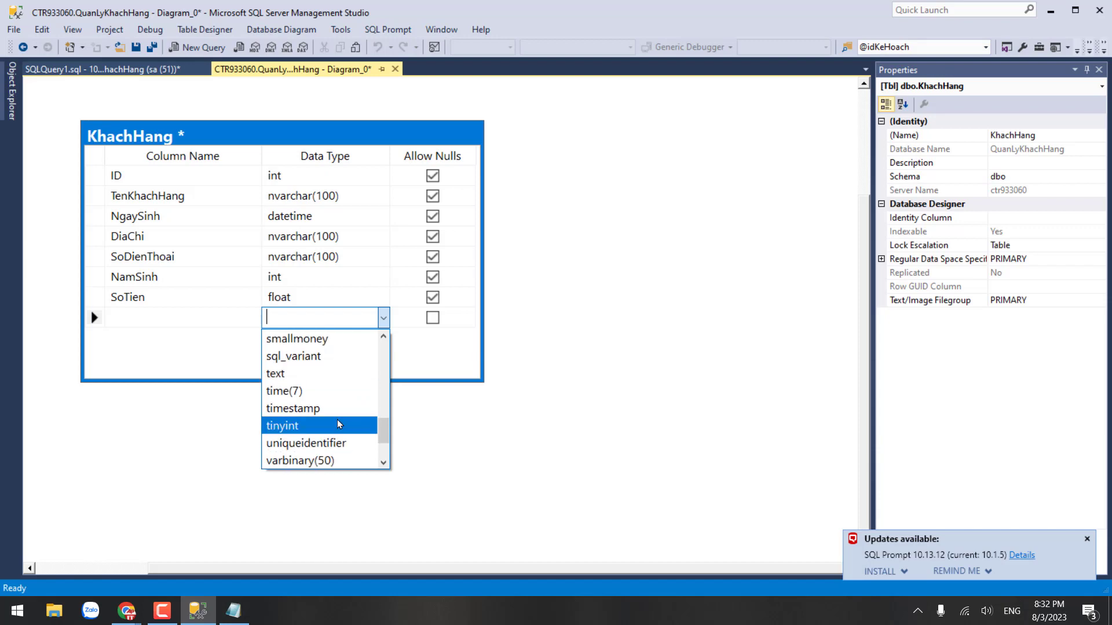
Add a column named Active with data type bit below SoTien in the KhachHang table
{"action": "left_click", "coordinate": [206, 313]}
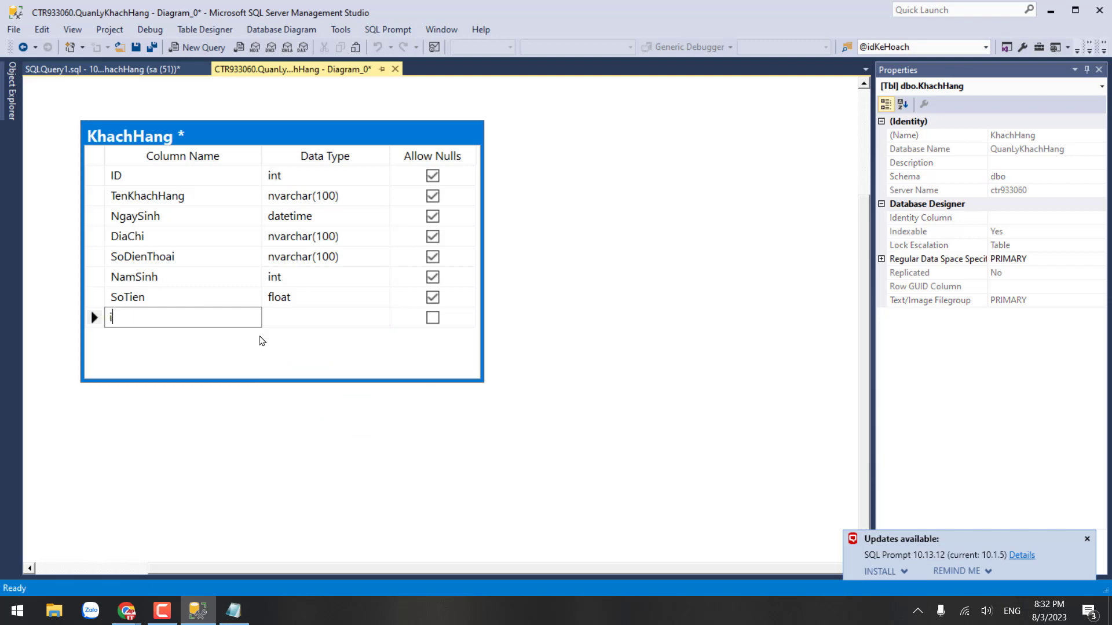
{"action": "type", "text": "Active"}
{"action": "key", "text": "Tab"}
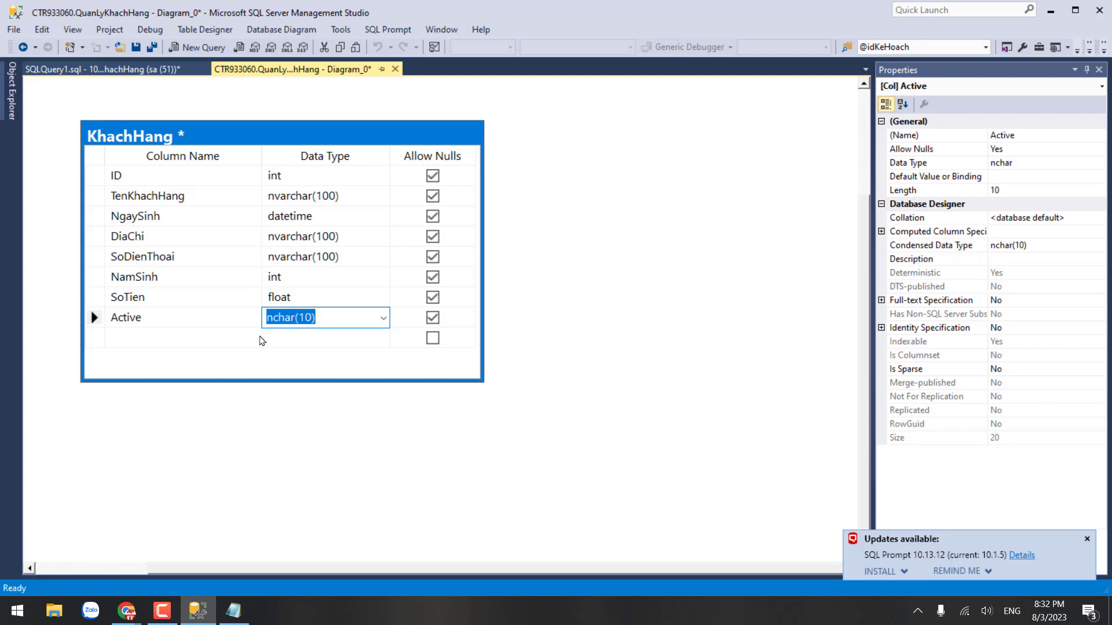
{"action": "type", "text": "bit"}
{"action": "key", "text": "Return"}
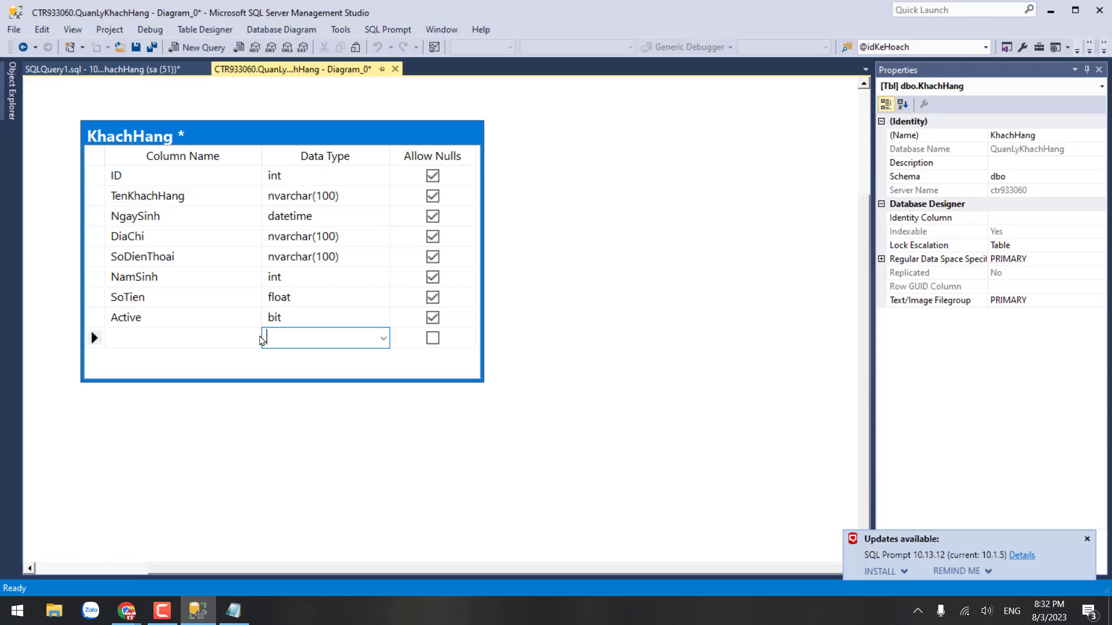
{"action": "left_click", "coordinate": [235, 336]}
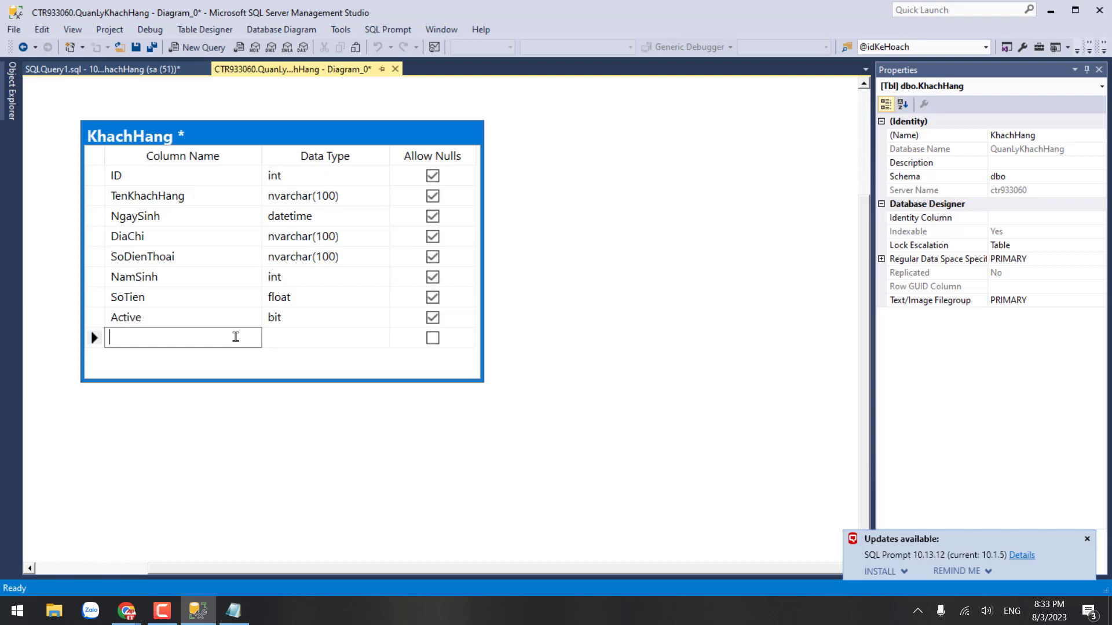
{"action": "left_click", "coordinate": [346, 391]}
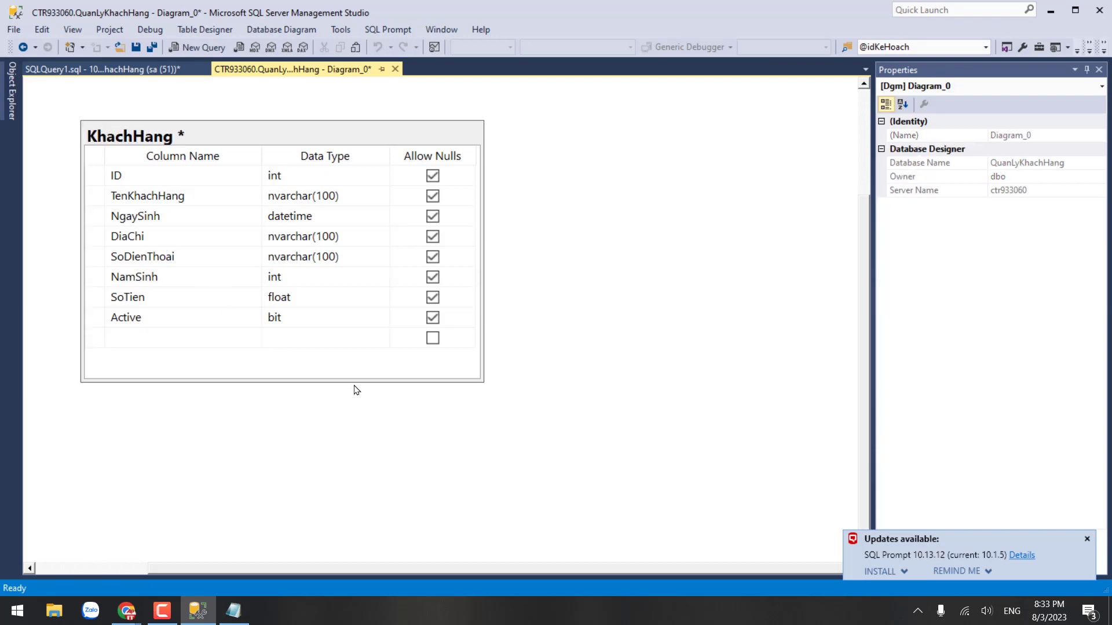
{"action": "left_click", "coordinate": [338, 318]}
{"action": "left_click", "coordinate": [336, 335]}
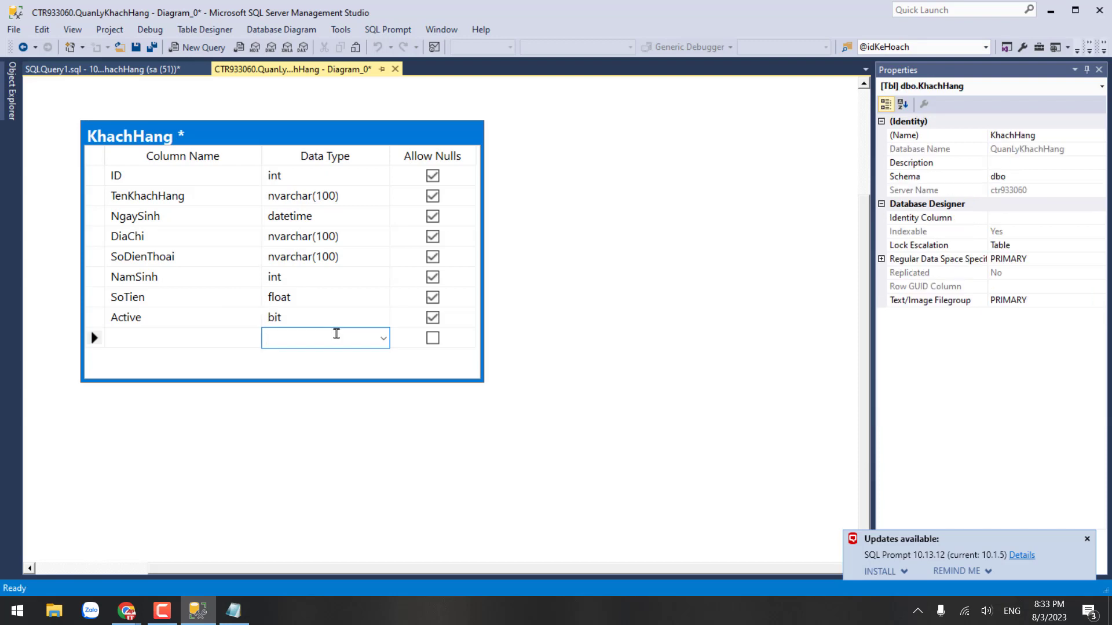
{"action": "scroll", "coordinate": [347, 251], "scroll_direction": "up", "scroll_amount": 2}
{"action": "scroll", "coordinate": [359, 318], "scroll_direction": "down", "scroll_amount": 2}
{"action": "left_click", "coordinate": [579, 288]}
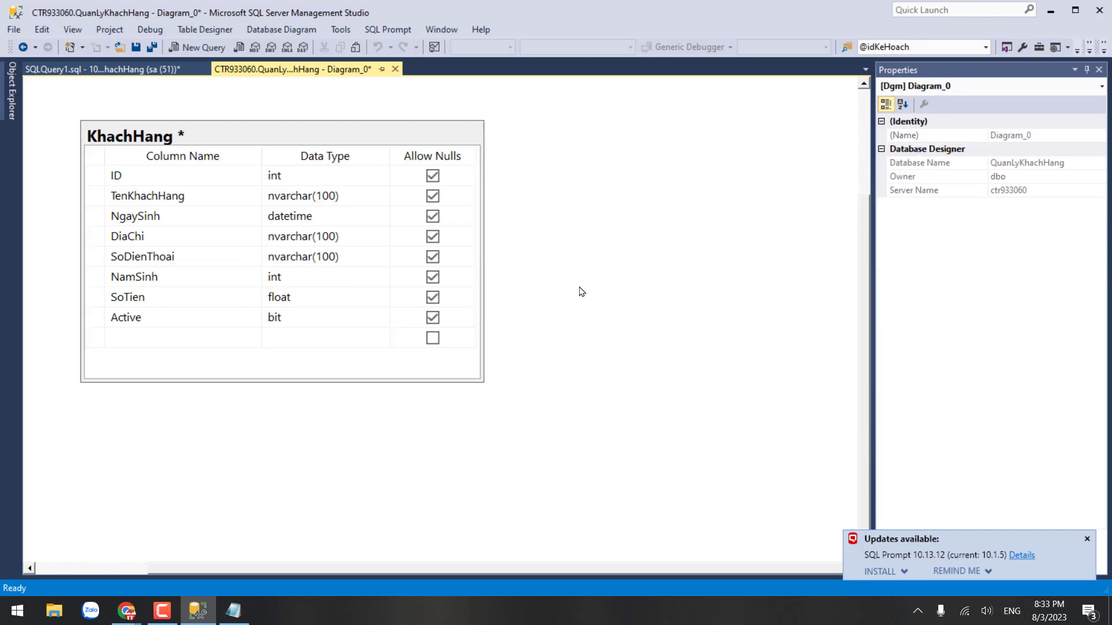
Resize the KhachHang table box in the diagram to fit its column rows more closely
{"action": "left_click", "coordinate": [481, 368]}
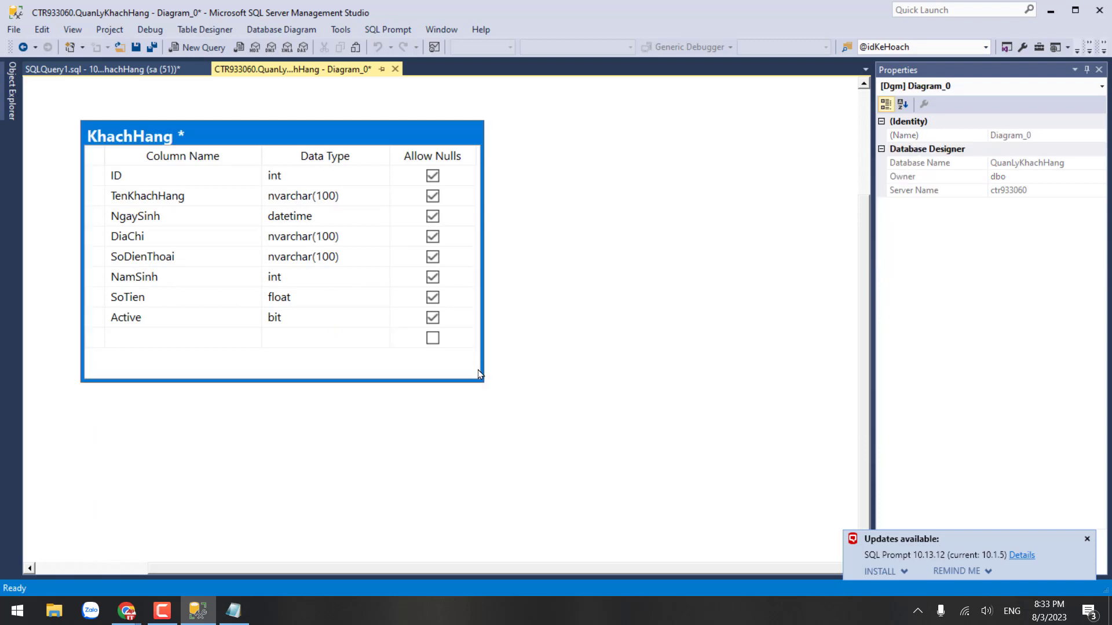
{"action": "left_click_drag", "start_coordinate": [481, 378], "coordinate": [487, 367]}
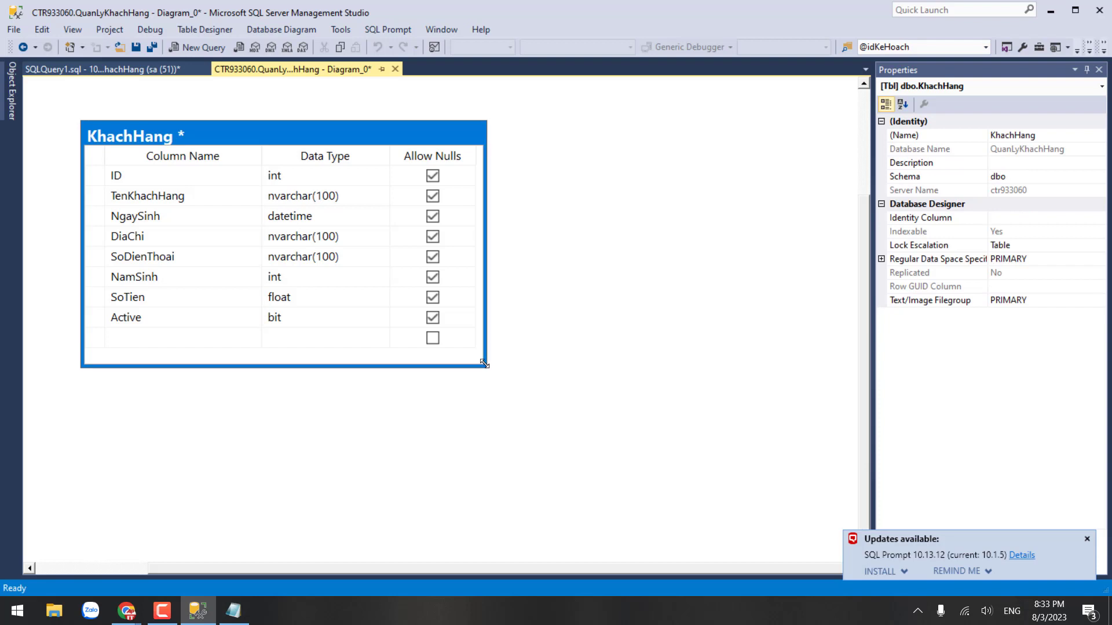
{"action": "left_click", "coordinate": [545, 359]}
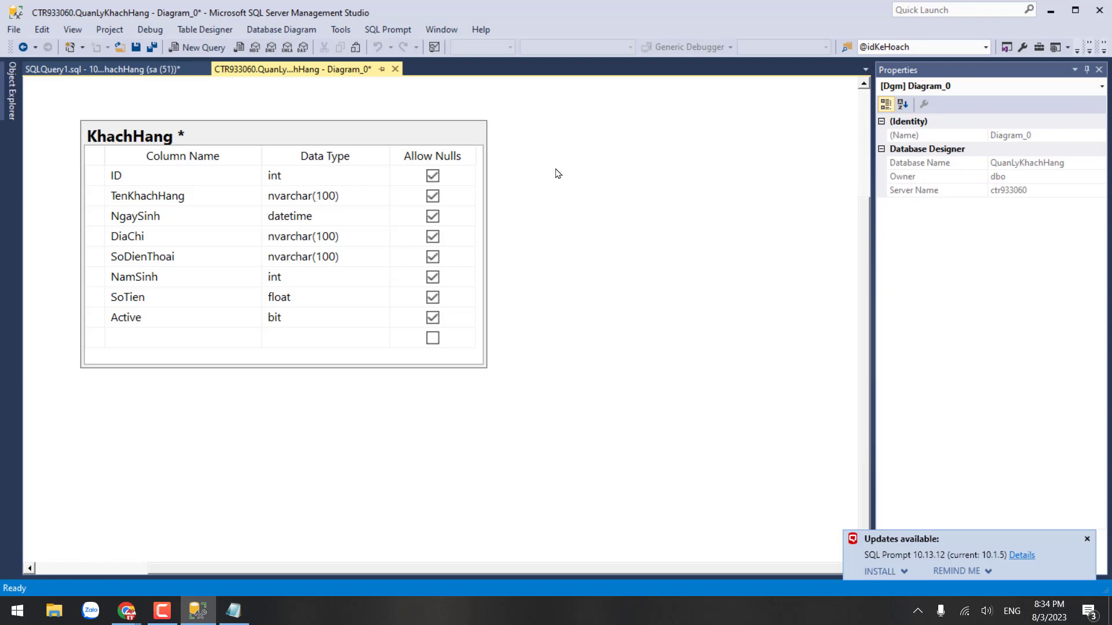
Set the ID column as the primary key of the KhachHang table
{"action": "left_click", "coordinate": [91, 180]}
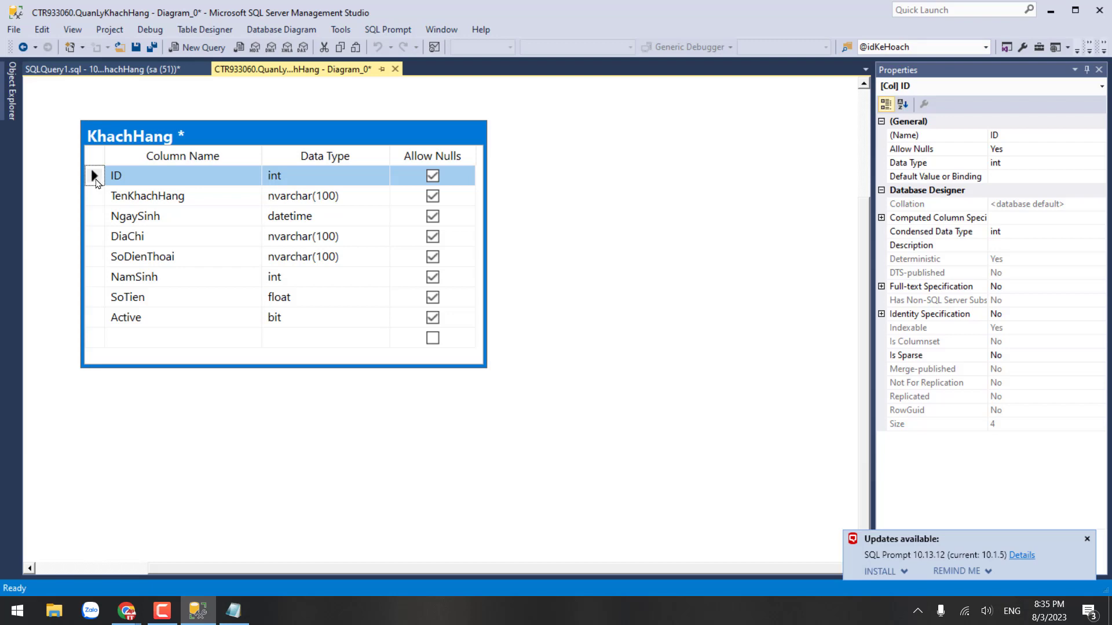
{"action": "right_click", "coordinate": [96, 183]}
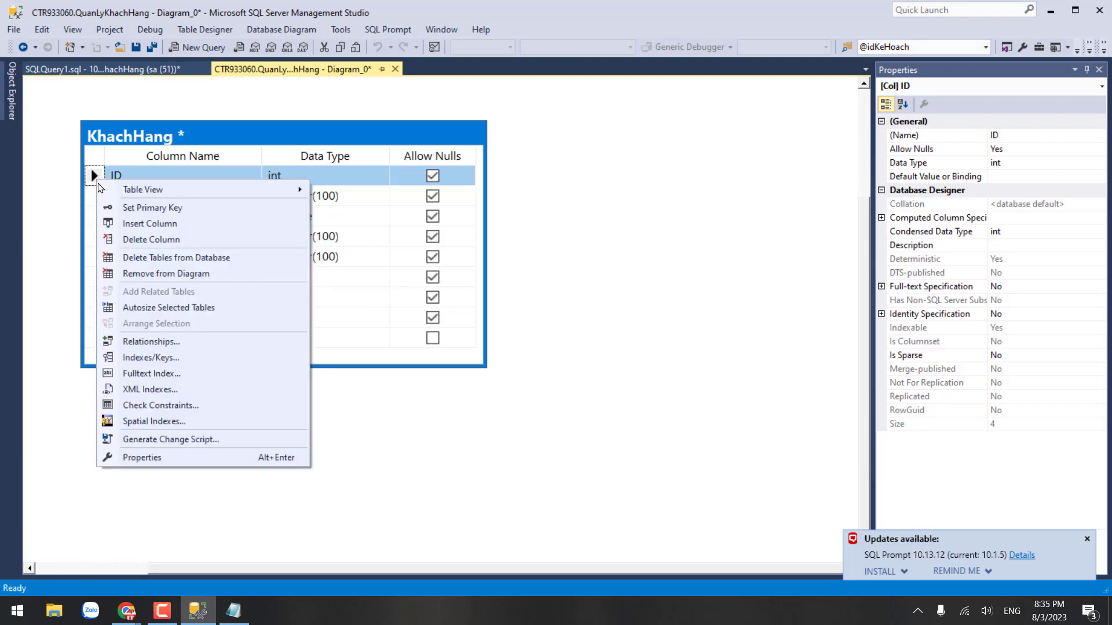
{"action": "left_click", "coordinate": [134, 209]}
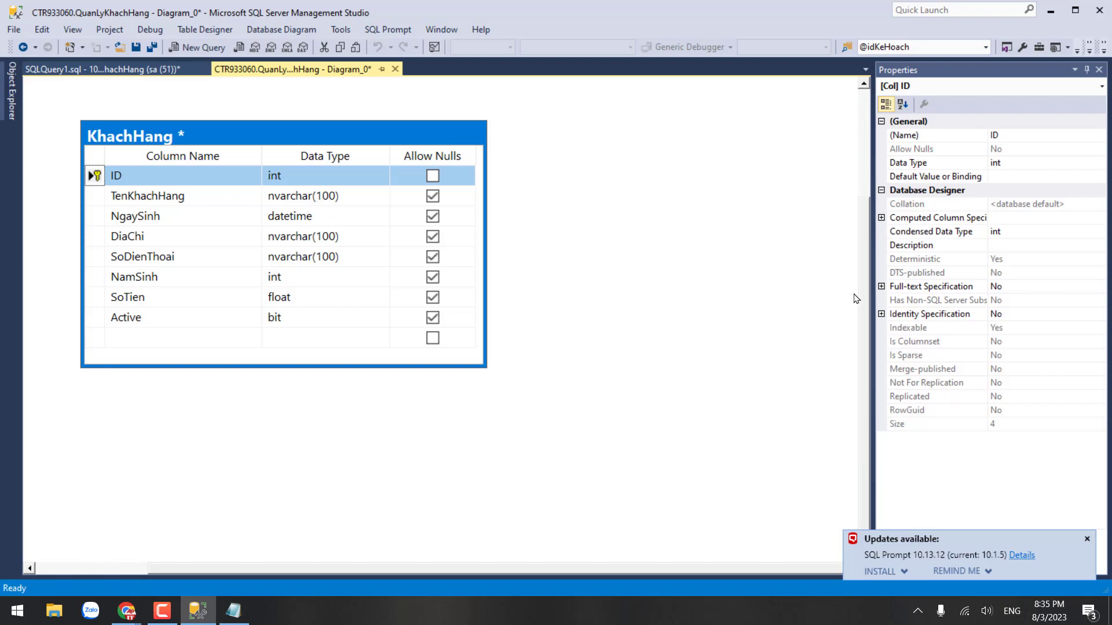
Set Is Identity to Yes for the ID column, and check its identity increment and seed
{"action": "left_click", "coordinate": [882, 314]}
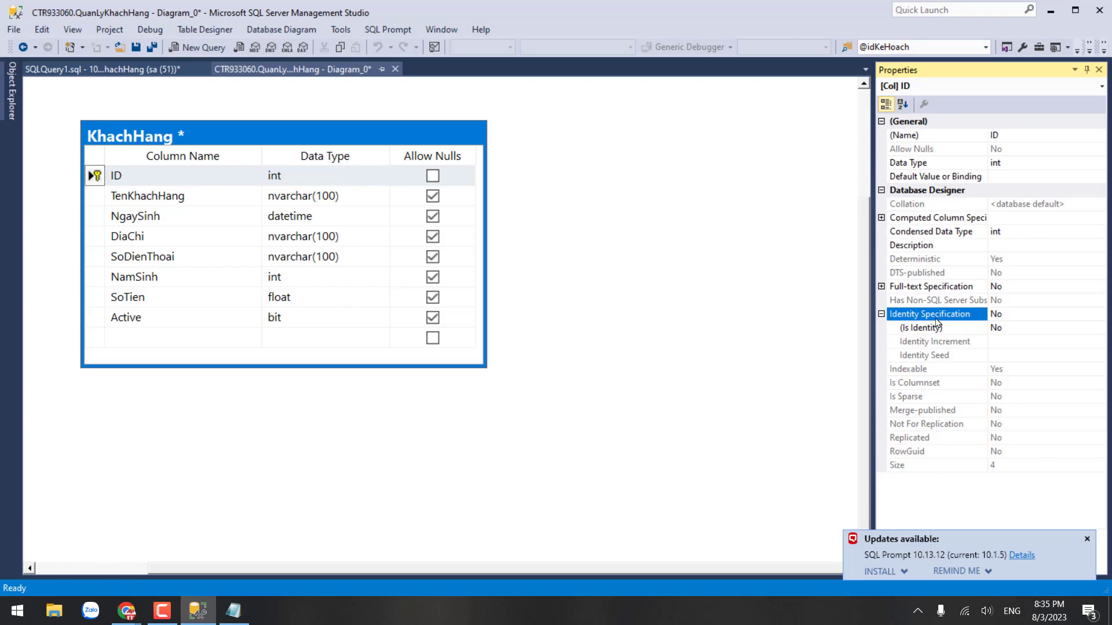
{"action": "left_click", "coordinate": [1028, 328]}
{"action": "double_click", "coordinate": [1008, 329]}
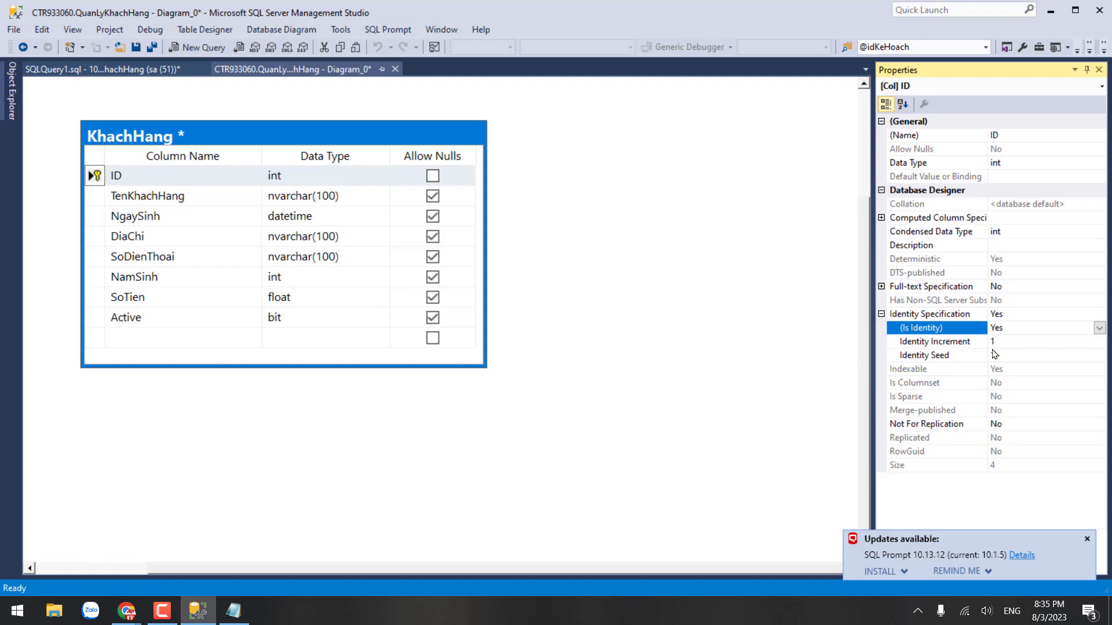
{"action": "left_click", "coordinate": [1009, 352]}
{"action": "left_click", "coordinate": [1008, 343]}
{"action": "left_click", "coordinate": [1006, 355]}
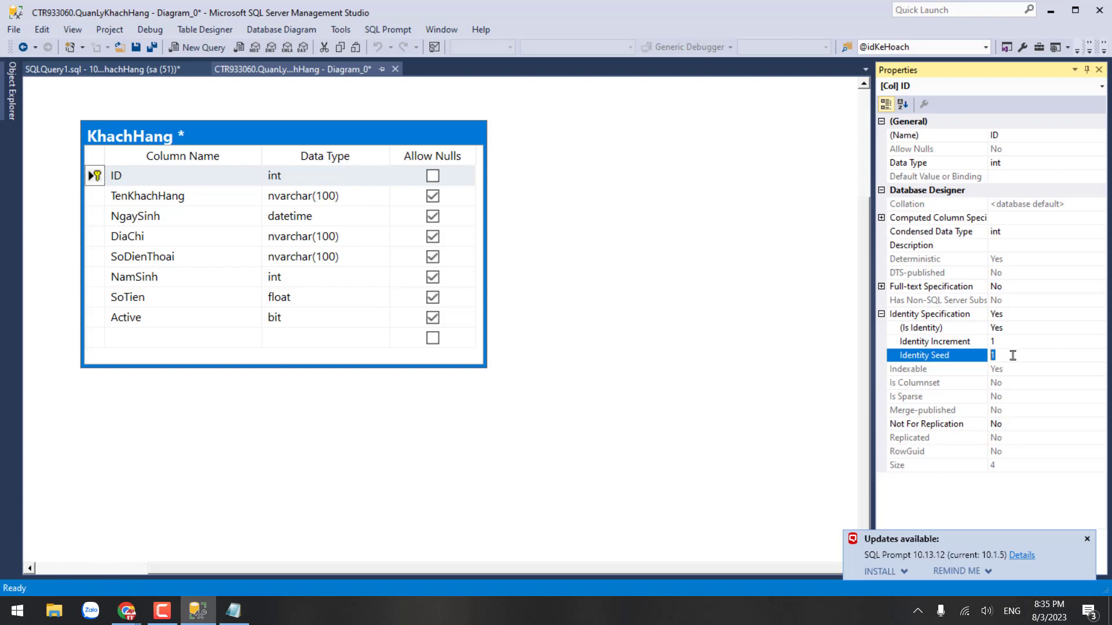
{"action": "left_click", "coordinate": [1017, 342]}
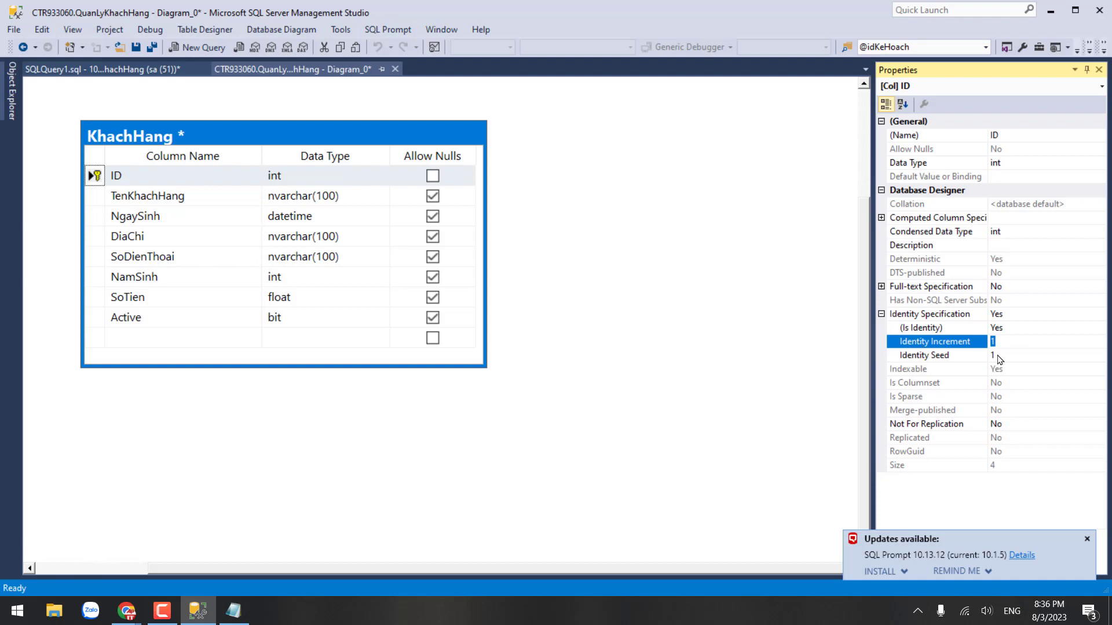
{"action": "left_click", "coordinate": [1003, 355]}
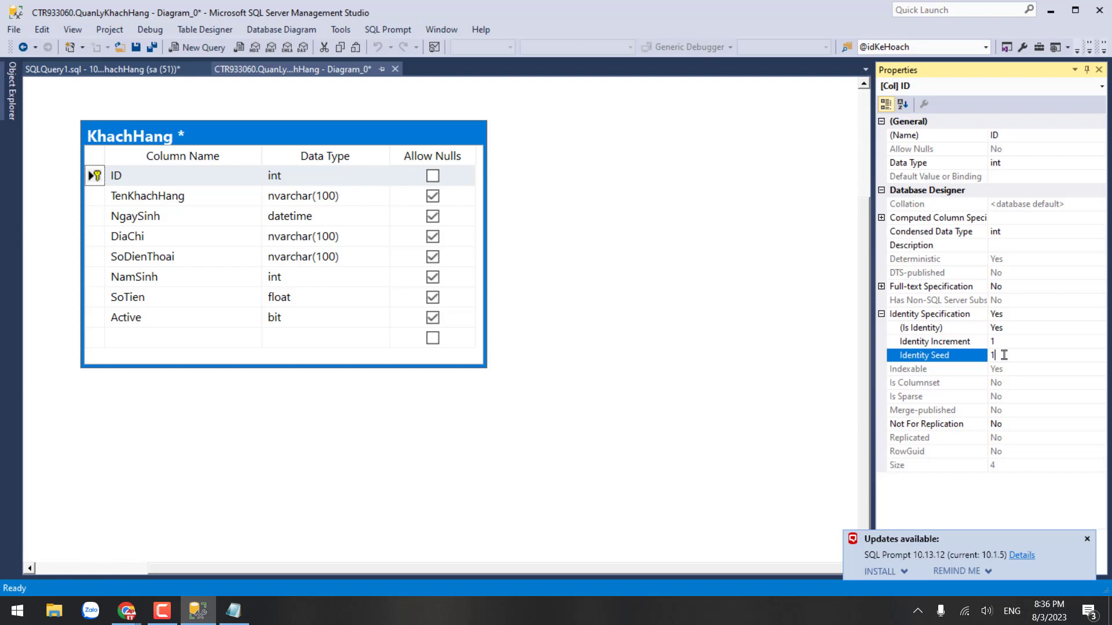
{"action": "left_click", "coordinate": [675, 275]}
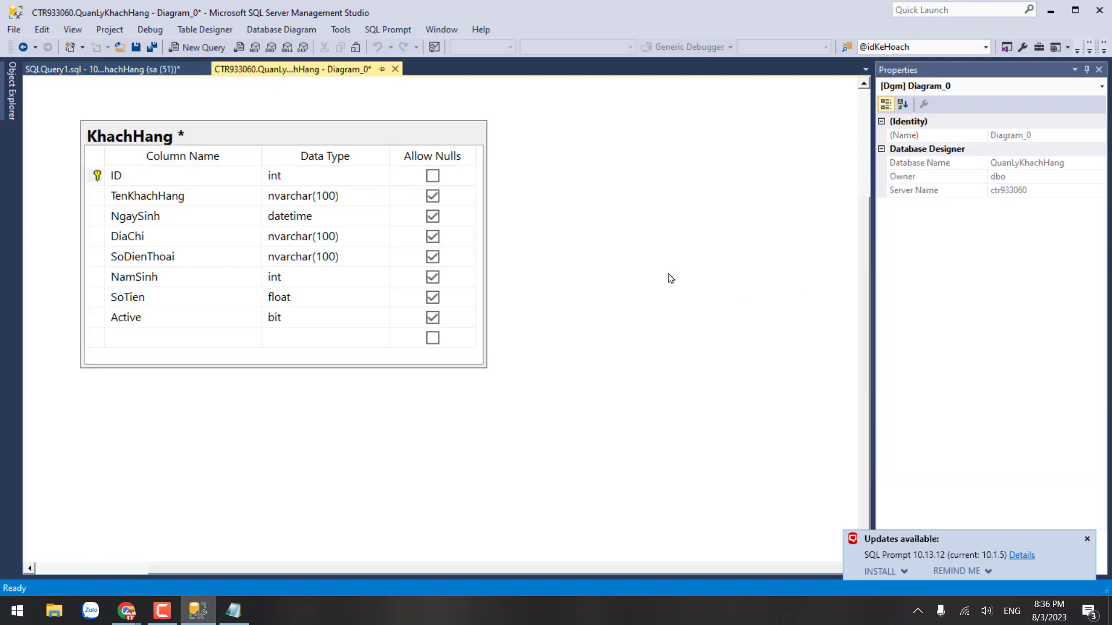
{"action": "key", "text": "ctrl+s"}
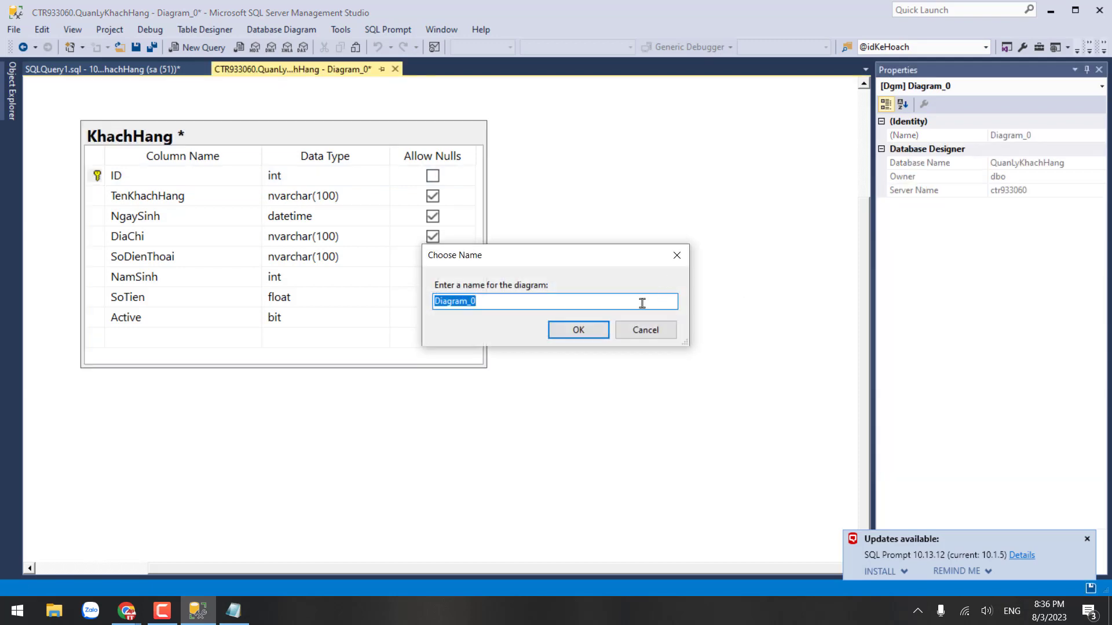
{"action": "left_click", "coordinate": [588, 303]}
{"action": "left_click", "coordinate": [677, 256]}
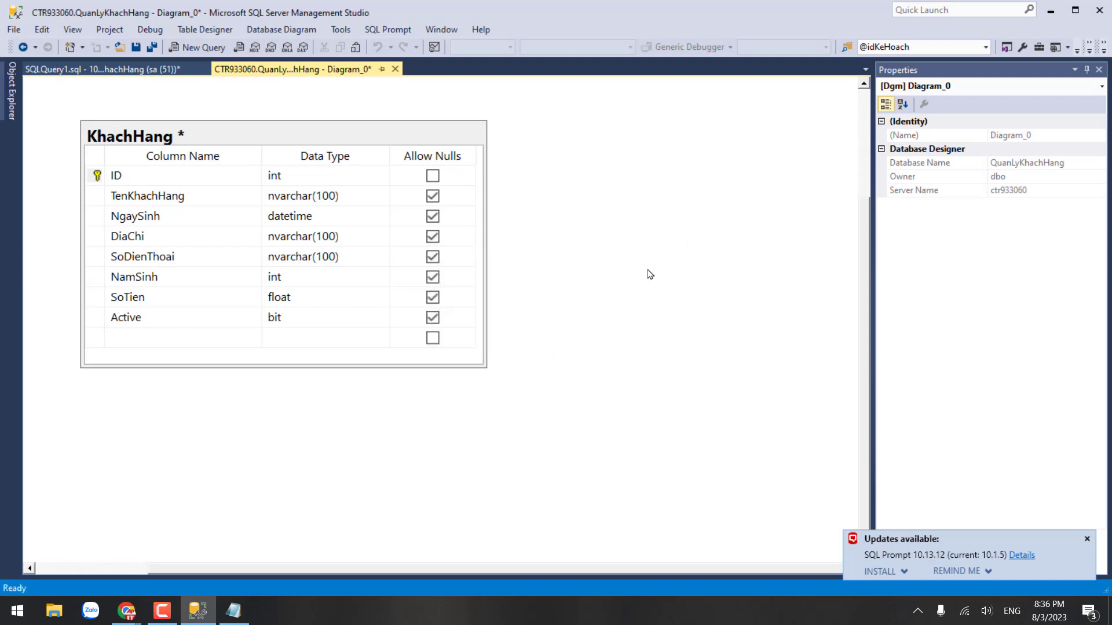
{"action": "right_click", "coordinate": [613, 165]}
{"action": "left_click", "coordinate": [554, 160]}
Save the database diagram under the name Diagram_0
{"action": "key", "text": "ctrl+s"}
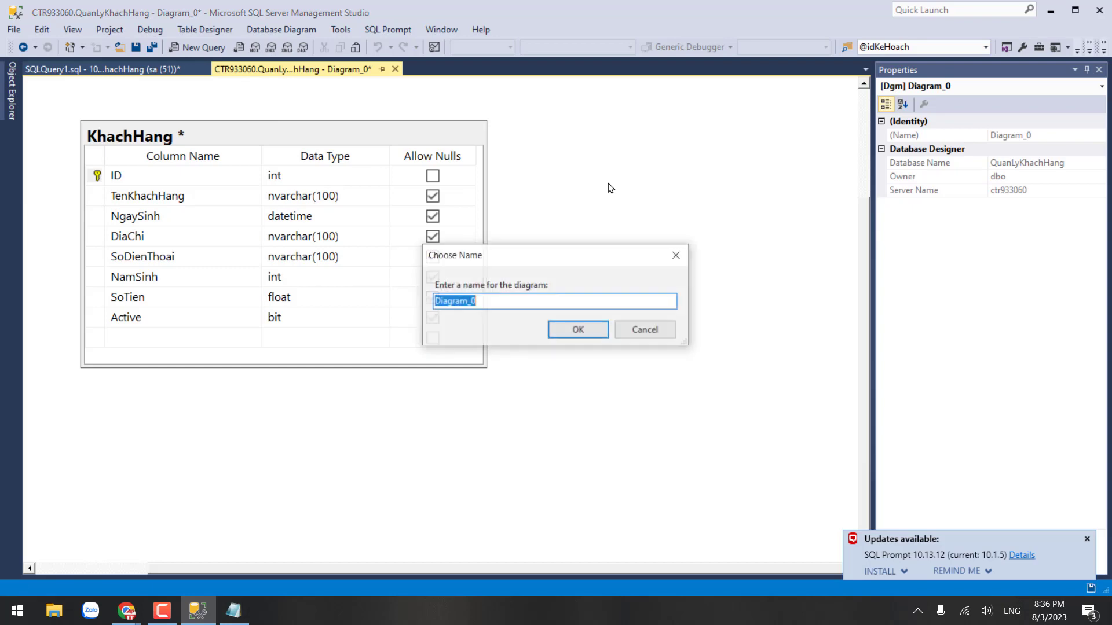
{"action": "left_click", "coordinate": [570, 331]}
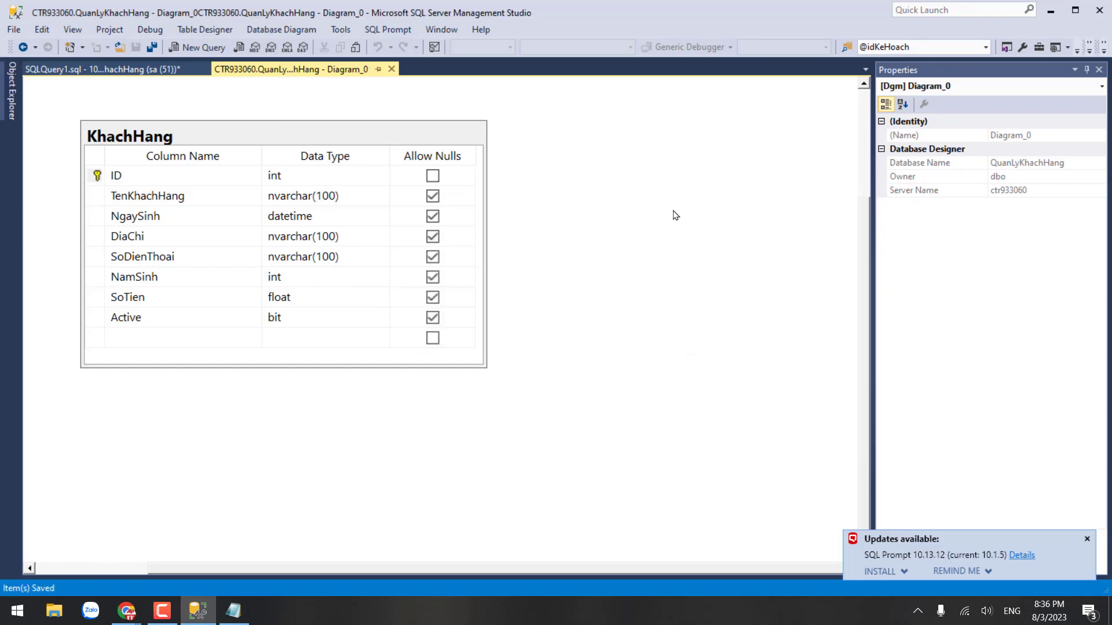
Refresh the Tables folder of the QuanLyKhachHang database to check for the KhachHang table, and return to the diagram
{"action": "left_click", "coordinate": [12, 92]}
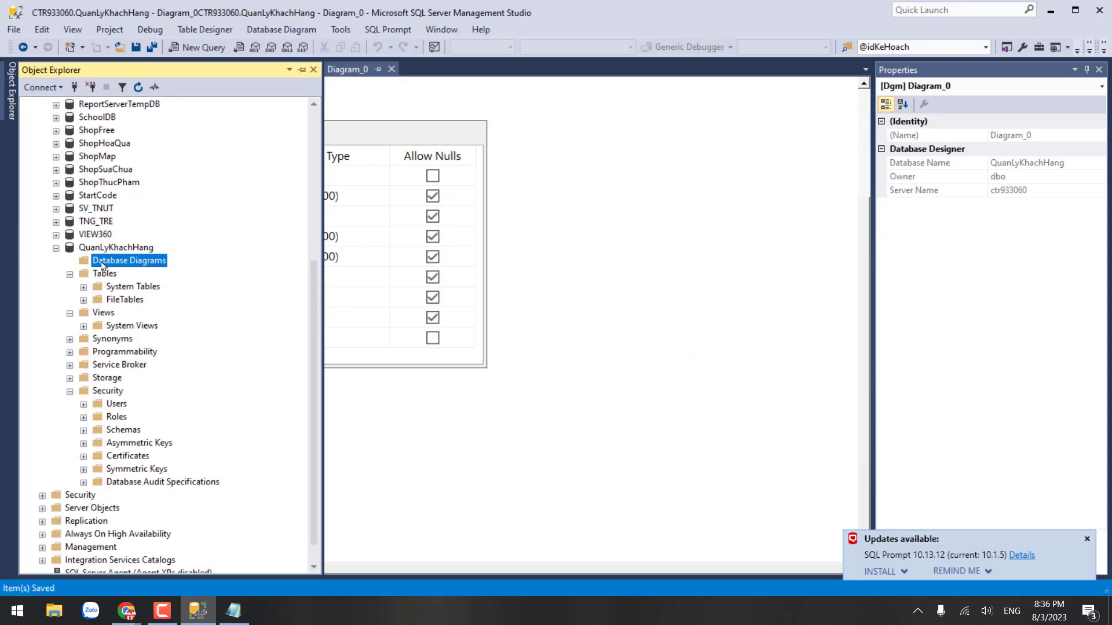
{"action": "right_click", "coordinate": [104, 273]}
{"action": "left_click", "coordinate": [134, 363]}
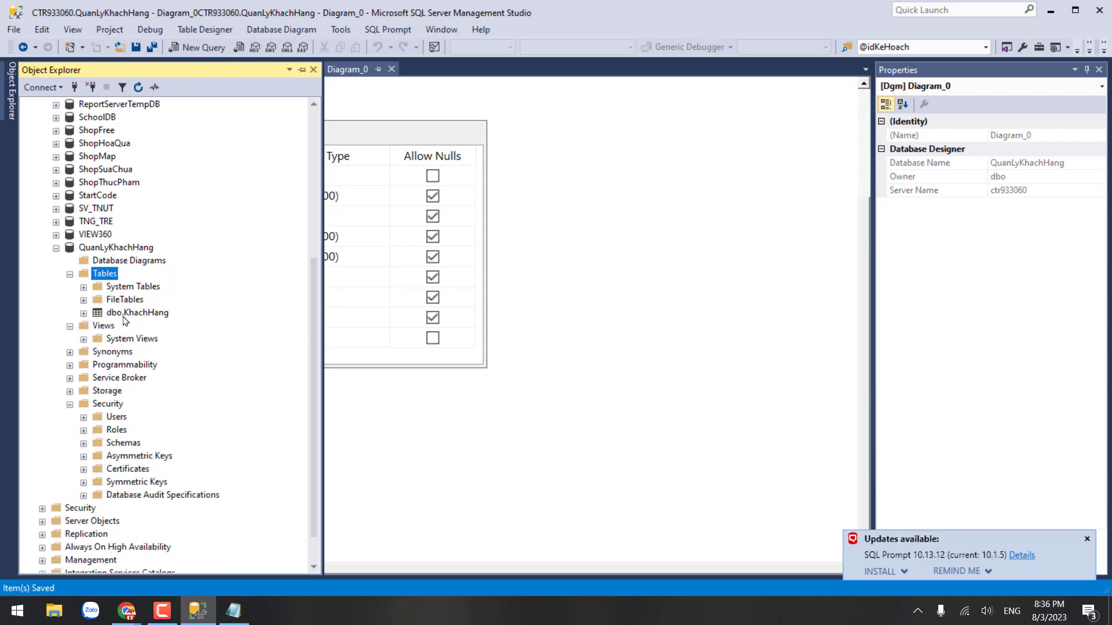
{"action": "left_click", "coordinate": [560, 278]}
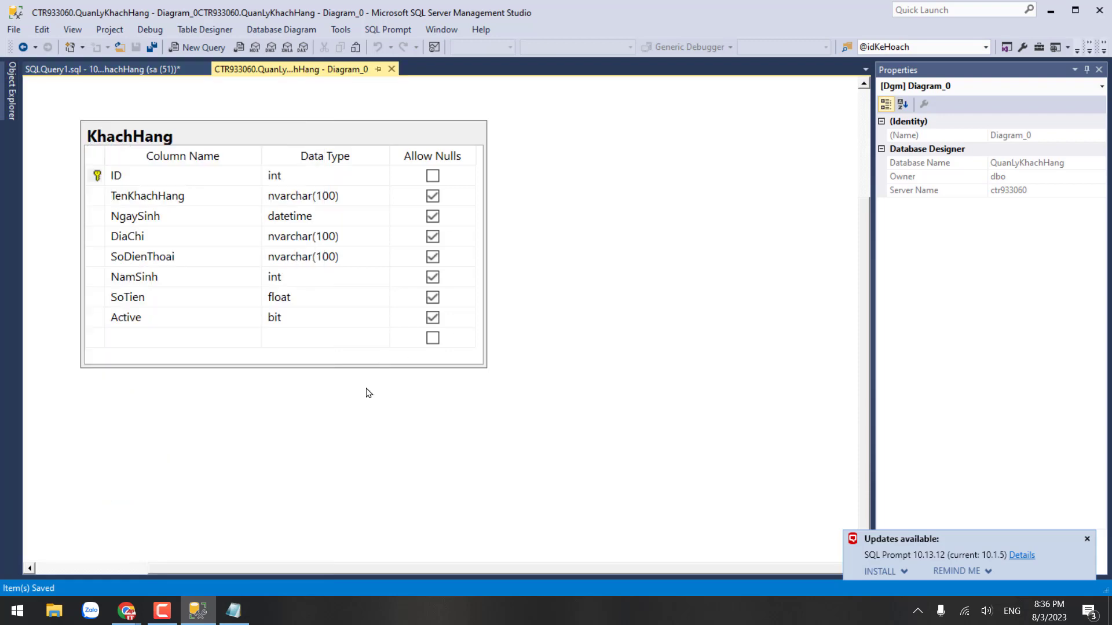
{"action": "scroll", "coordinate": [660, 347], "scroll_direction": "down", "scroll_amount": 2}
{"action": "scroll", "coordinate": [662, 348], "scroll_direction": "up", "scroll_amount": 2}
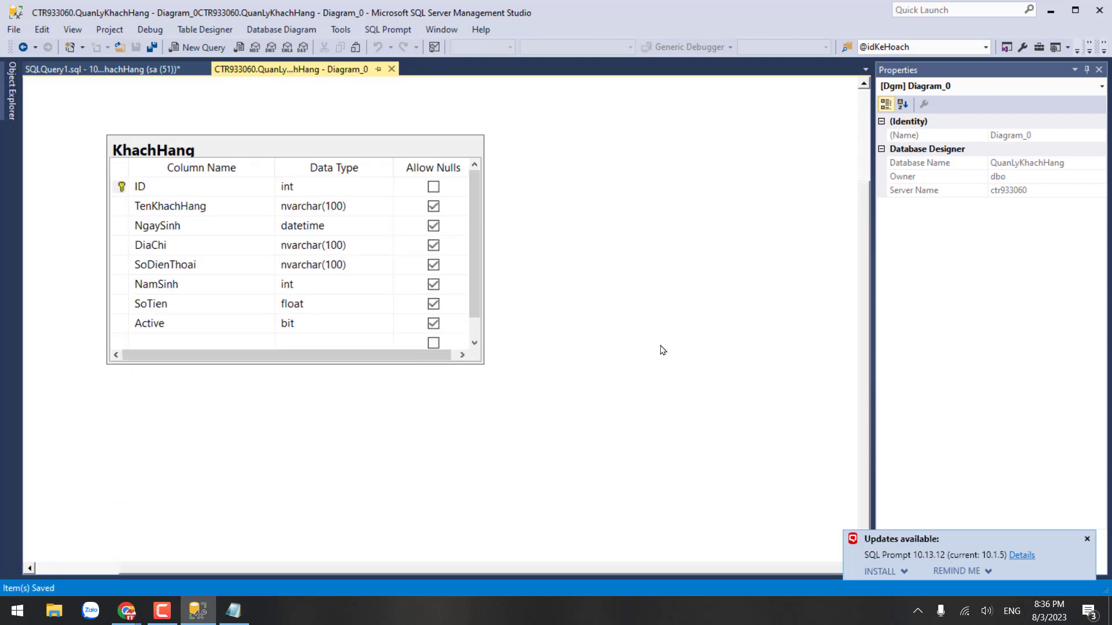
{"action": "scroll", "coordinate": [662, 352], "scroll_direction": "up", "scroll_amount": 1}
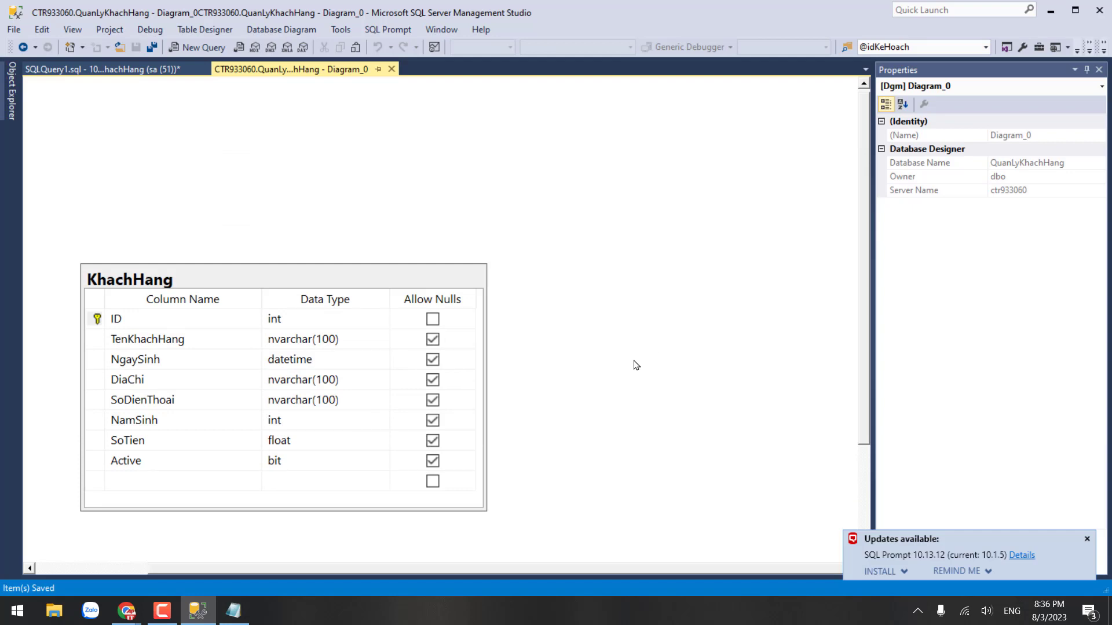
{"action": "scroll", "coordinate": [636, 365], "scroll_direction": "down", "scroll_amount": 3}
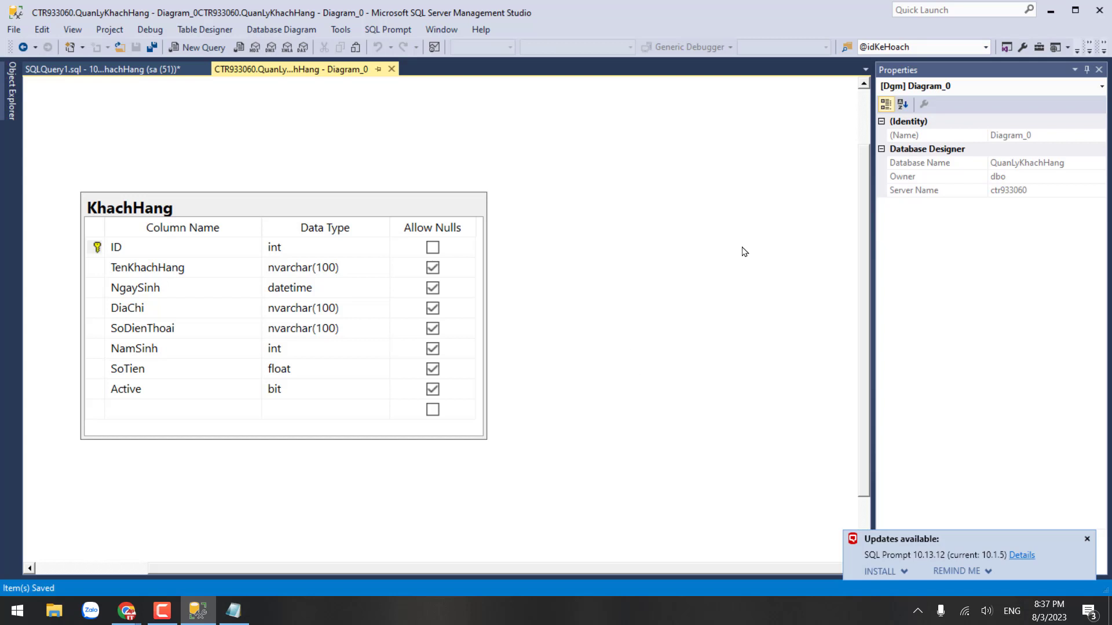
{"action": "scroll", "coordinate": [718, 247], "scroll_direction": "down", "scroll_amount": 1}
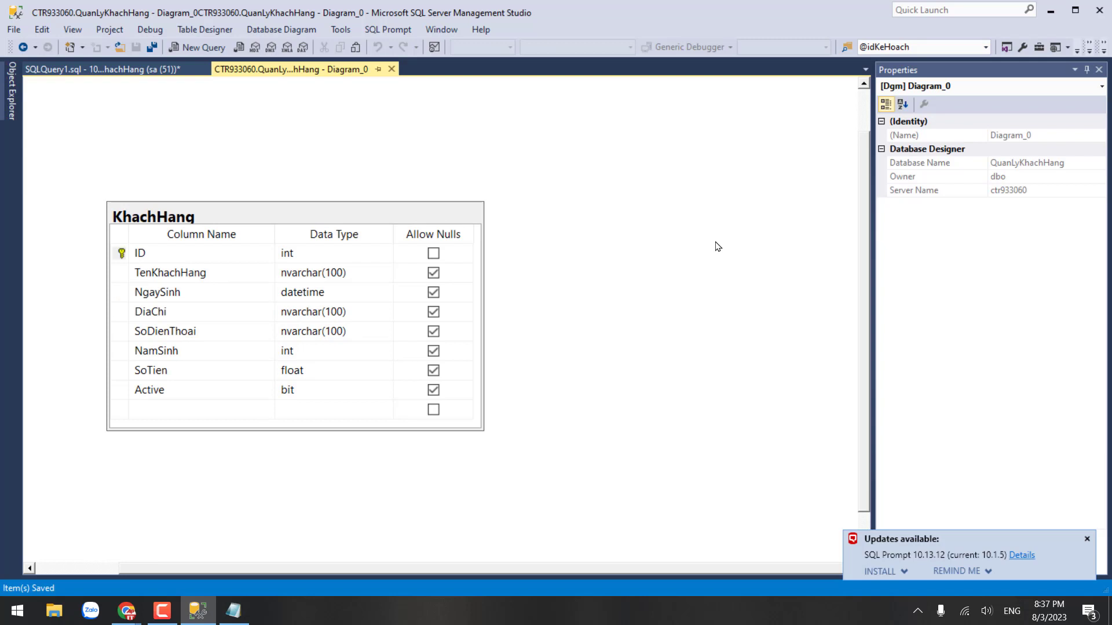
Switch to Chrome, open the channel's YouTube Studio dashboard and widen the browser window
{"action": "key", "text": "alt+Tab"}
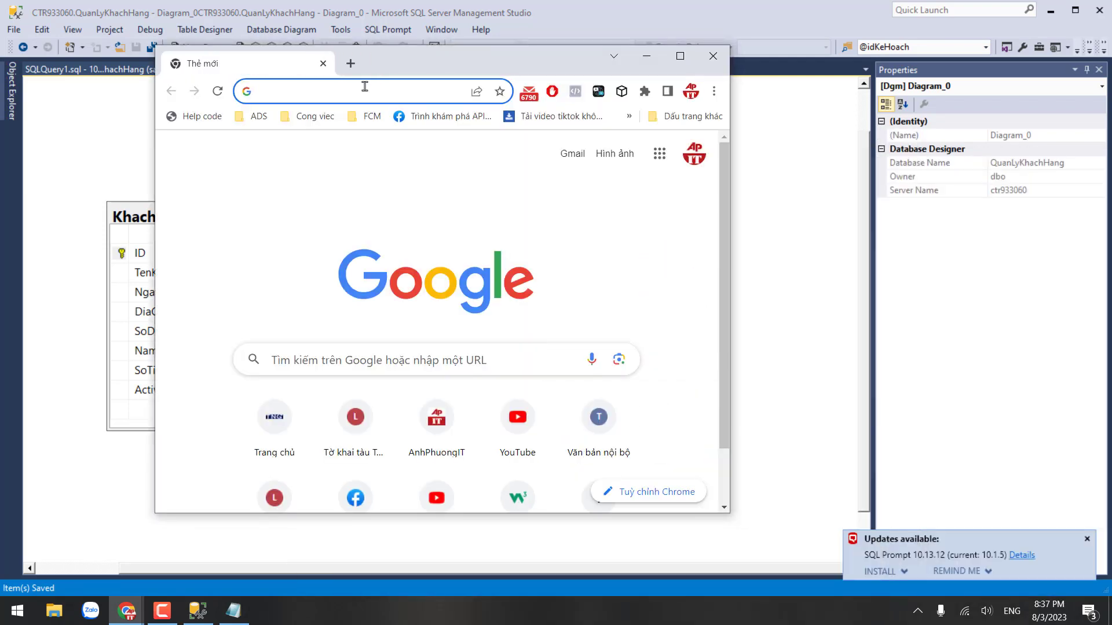
{"action": "left_click", "coordinate": [365, 86]}
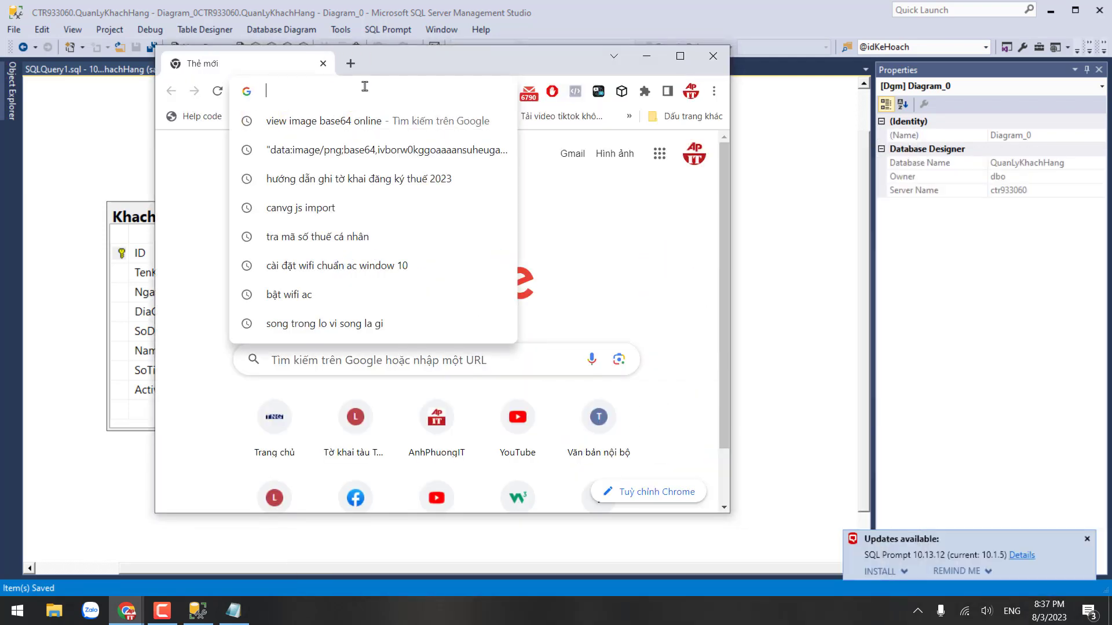
{"action": "type", "text": "stu"}
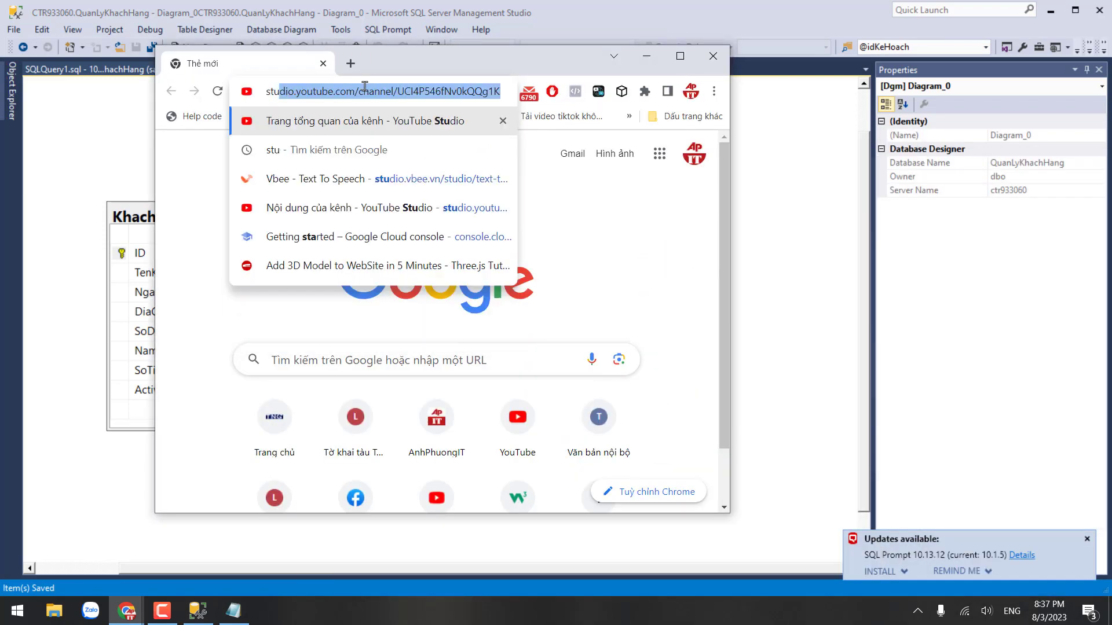
{"action": "key", "text": "Return"}
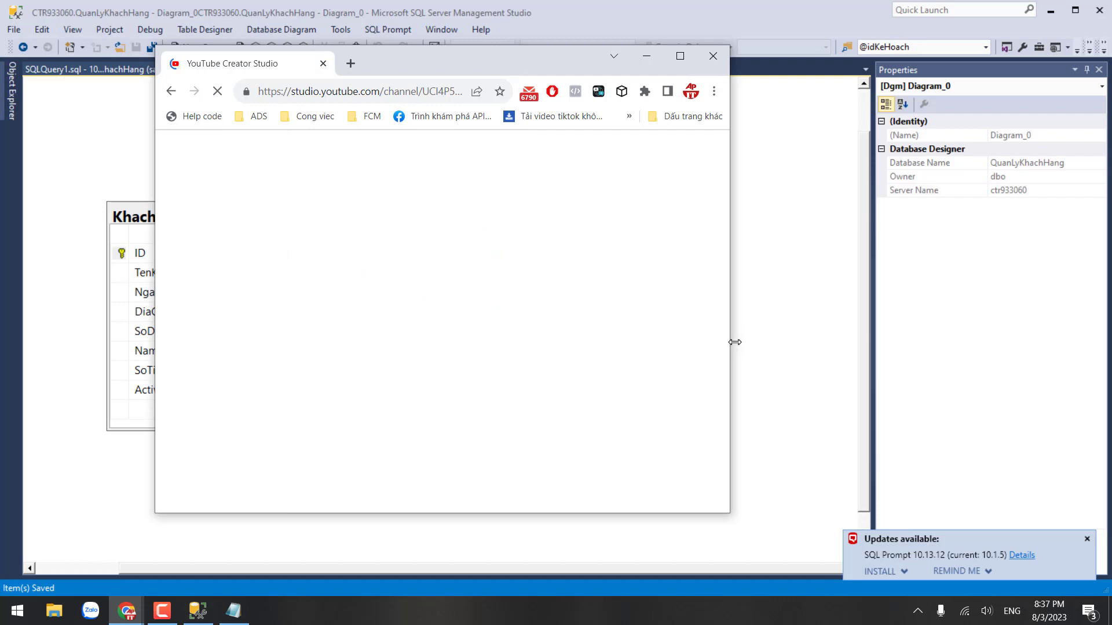
{"action": "left_click_drag", "start_coordinate": [841, 342], "coordinate": [945, 342]}
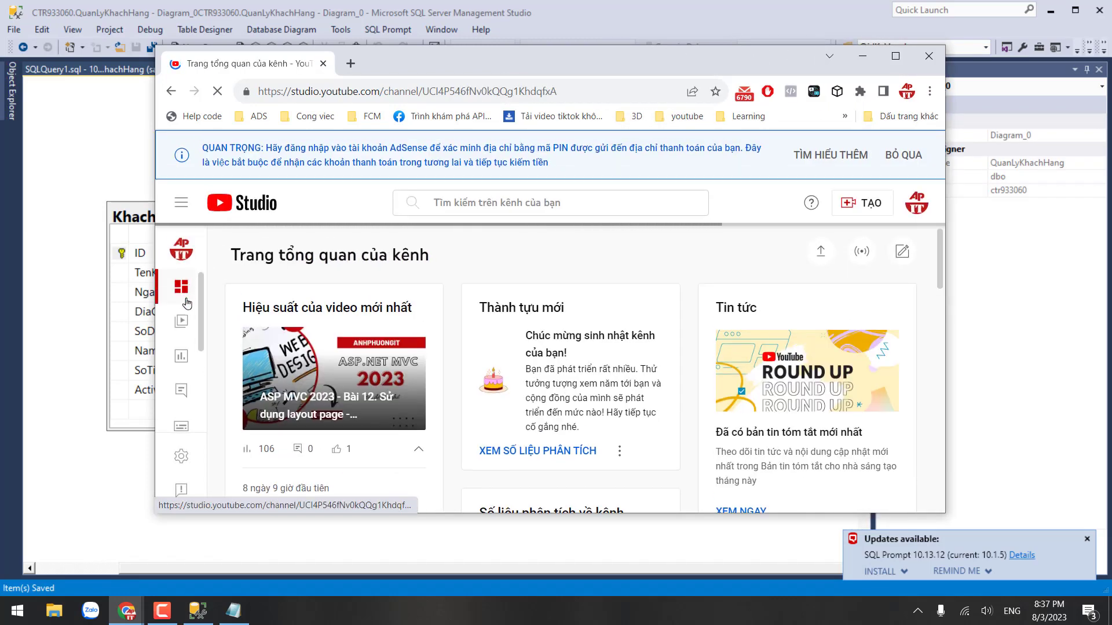
Open the channel's video content list in YouTube Studio and maximize the browser window
{"action": "left_click", "coordinate": [180, 322]}
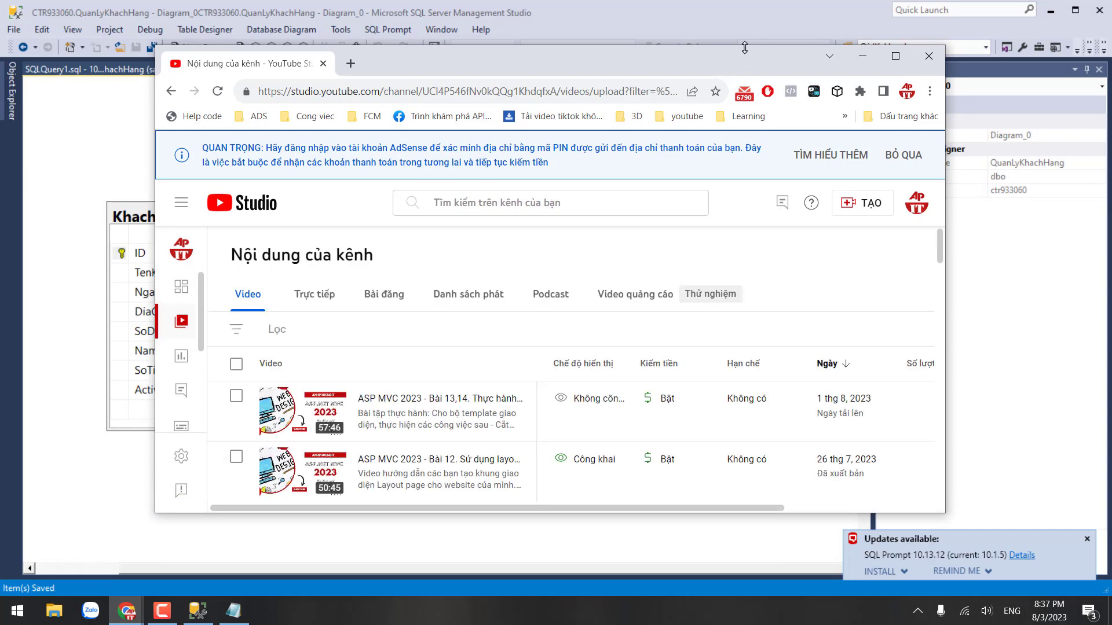
{"action": "left_click_drag", "start_coordinate": [745, 48], "coordinate": [745, 8]}
{"action": "scroll", "coordinate": [772, 370], "scroll_direction": "down", "scroll_amount": 2}
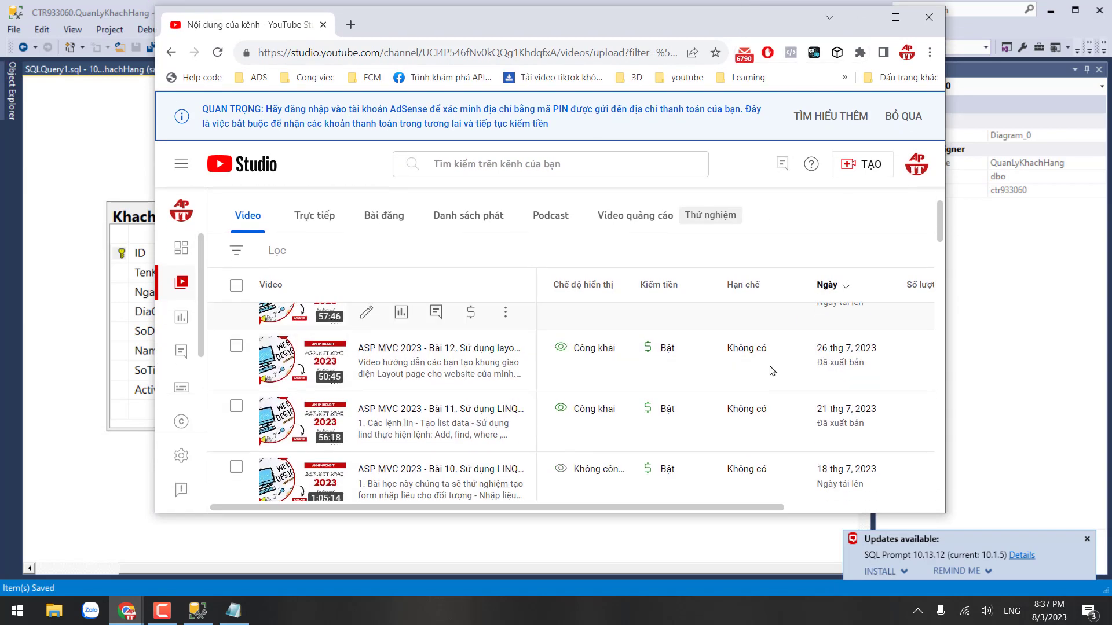
{"action": "left_click", "coordinate": [895, 17]}
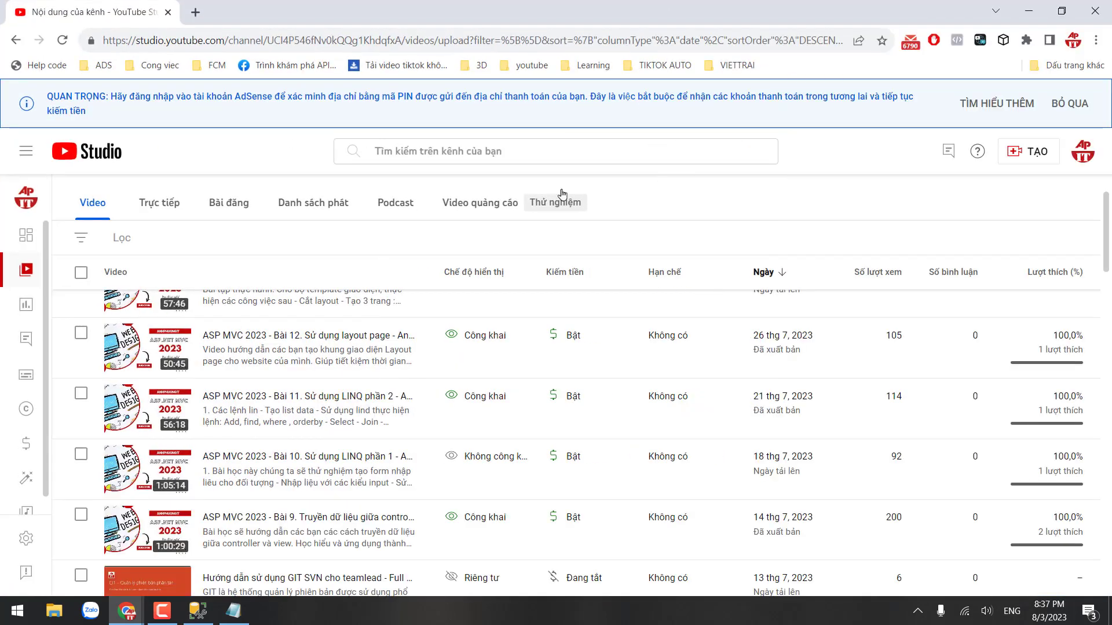
Find the Cơ sở dữ liệu k2 playlist among the channel's playlists and open its public YouTube page
{"action": "left_click", "coordinate": [425, 204]}
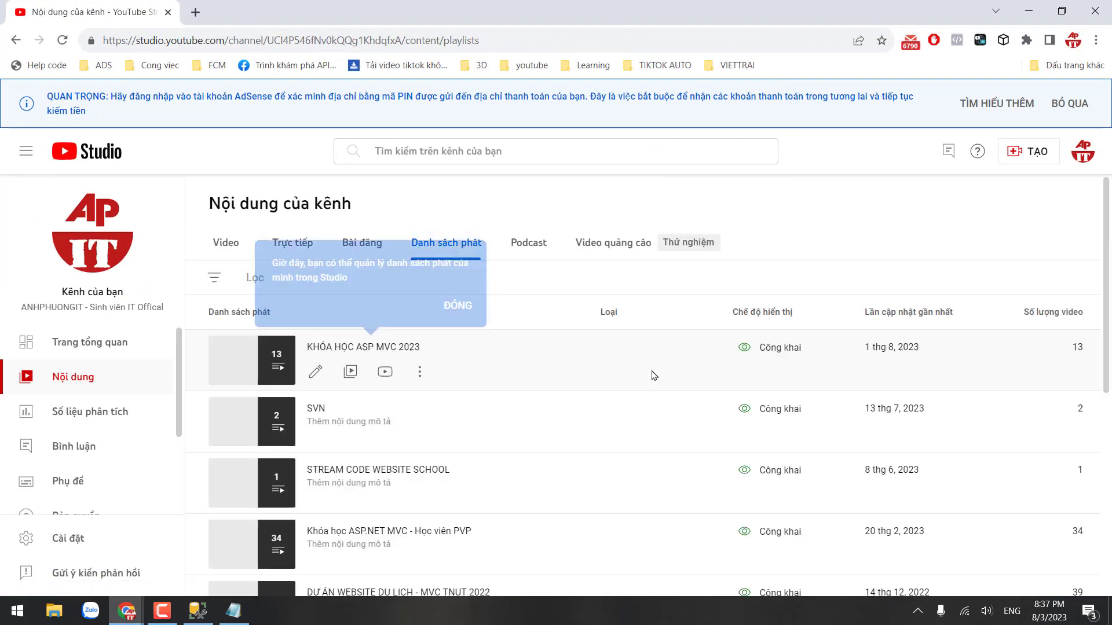
{"action": "scroll", "coordinate": [650, 407], "scroll_direction": "down", "scroll_amount": 3}
{"action": "scroll", "coordinate": [697, 404], "scroll_direction": "down", "scroll_amount": 4}
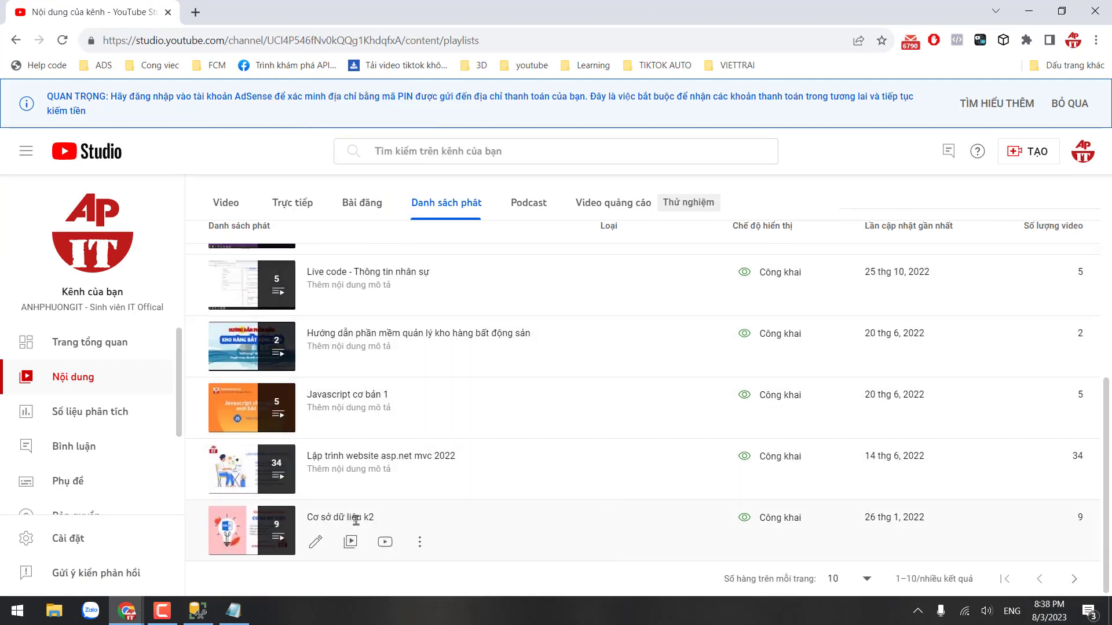
{"action": "left_click", "coordinate": [253, 526]}
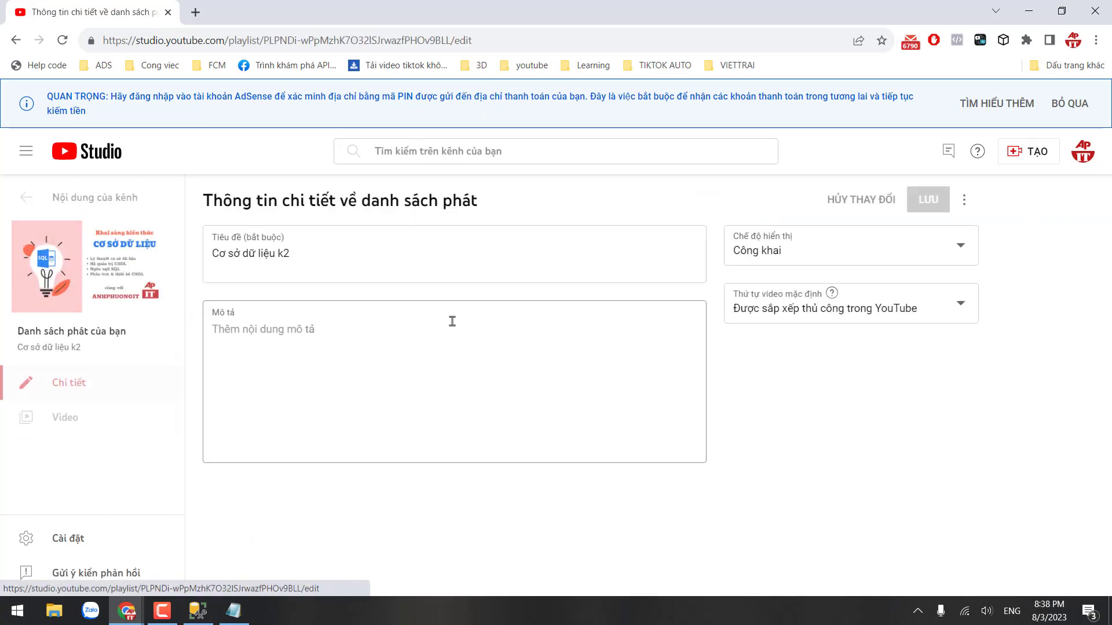
{"action": "left_click", "coordinate": [87, 267]}
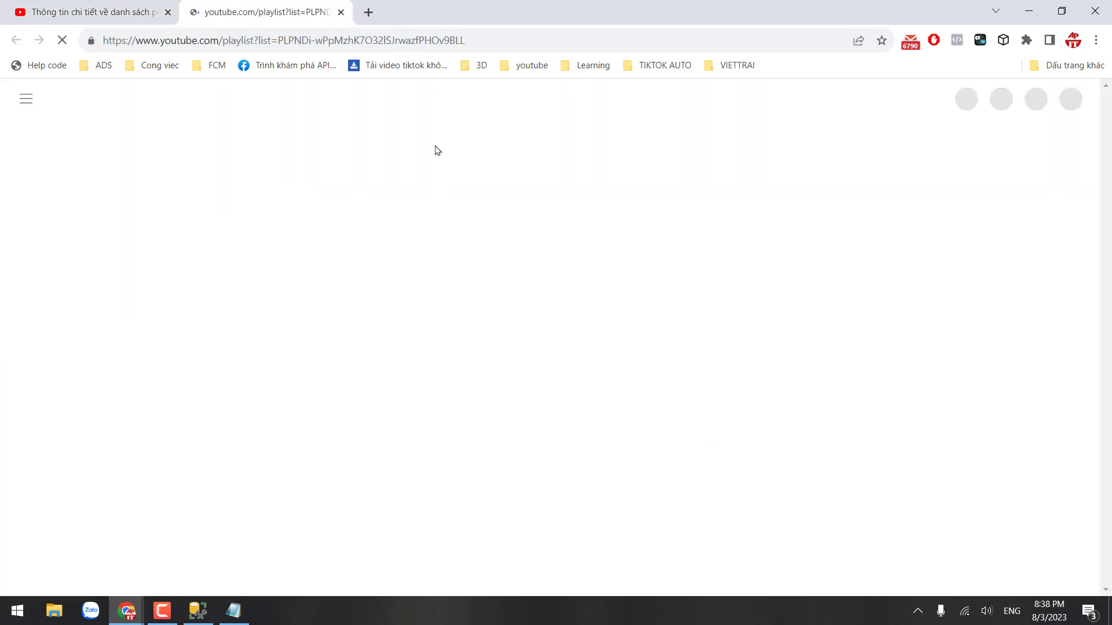
Look through the lessons in the Cơ sở dữ liệu k2 playlist, from the first to the last
{"action": "left_click", "coordinate": [481, 37]}
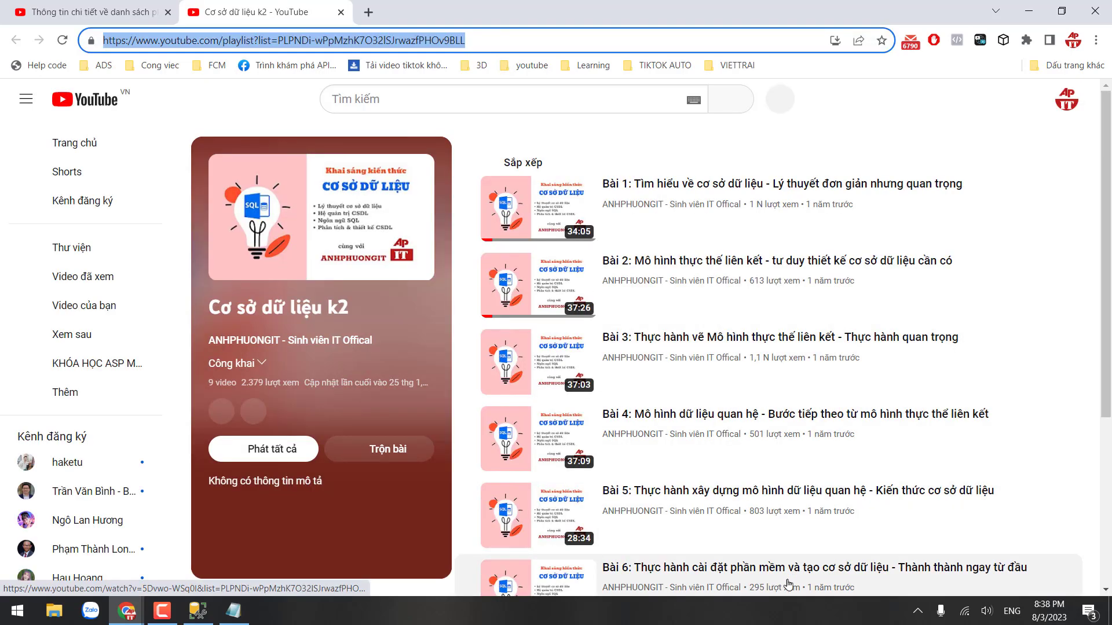
{"action": "left_click", "coordinate": [918, 611]}
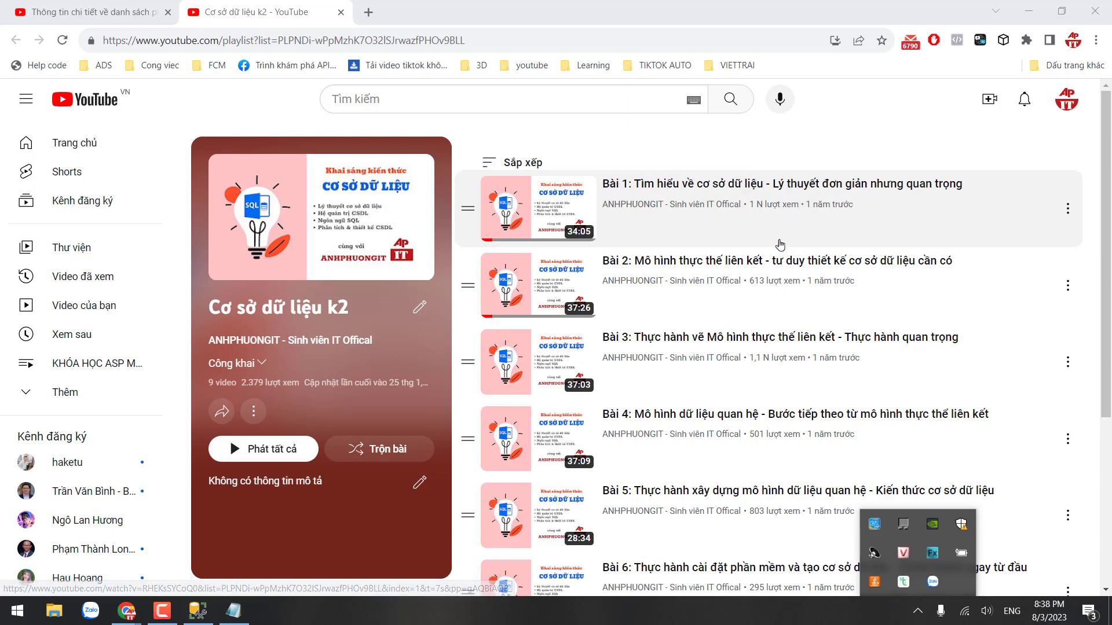
{"action": "scroll", "coordinate": [747, 348], "scroll_direction": "down", "scroll_amount": 1}
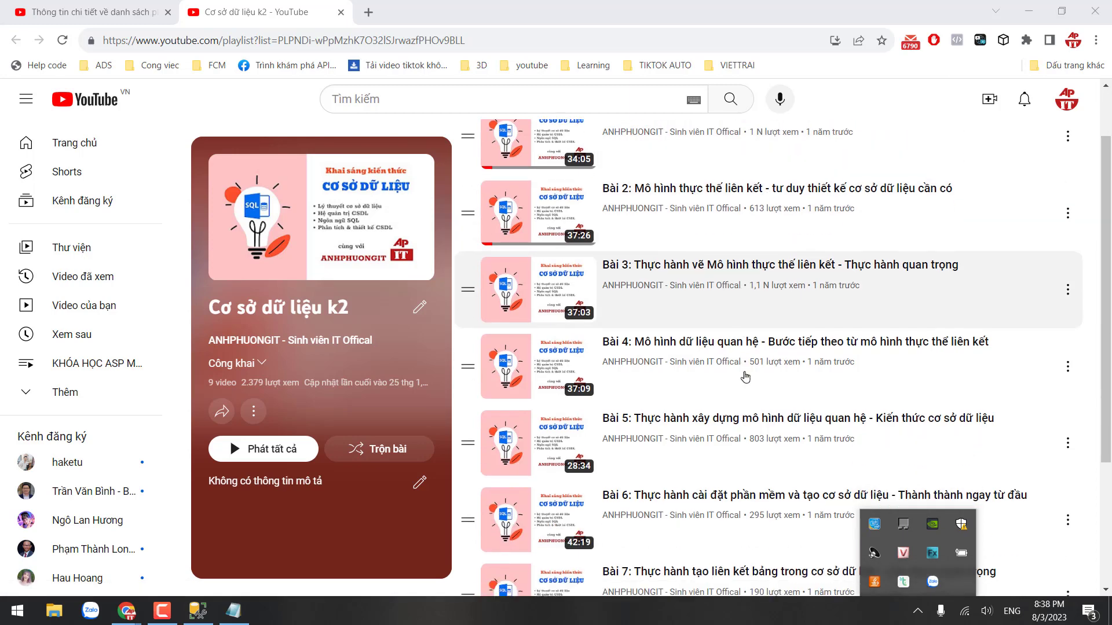
{"action": "scroll", "coordinate": [721, 403], "scroll_direction": "down", "scroll_amount": 2}
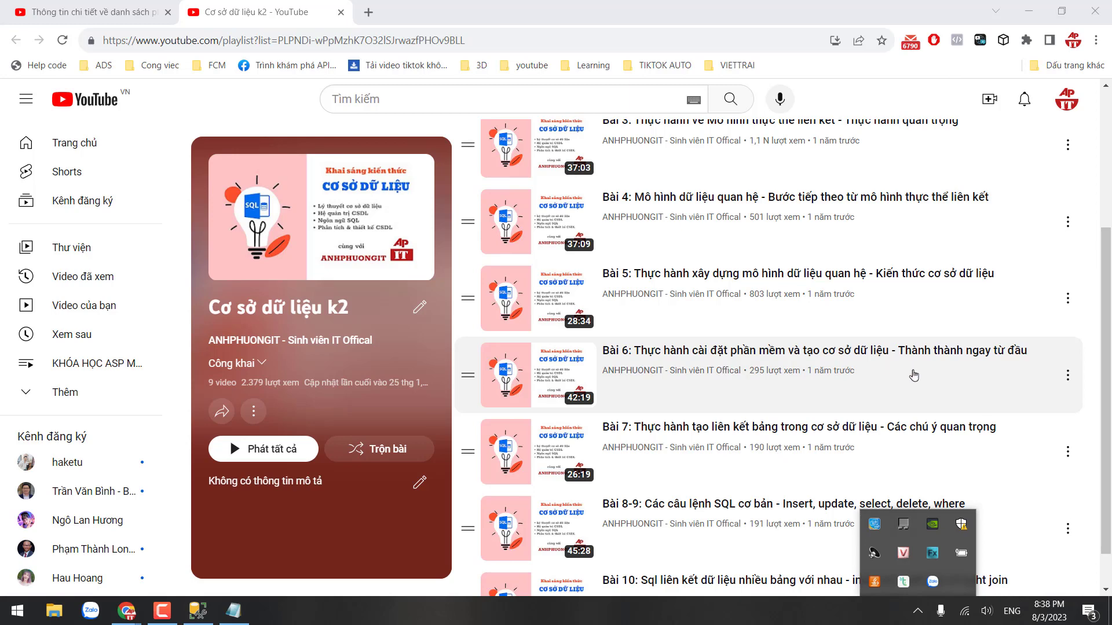
{"action": "scroll", "coordinate": [933, 362], "scroll_direction": "up", "scroll_amount": 4}
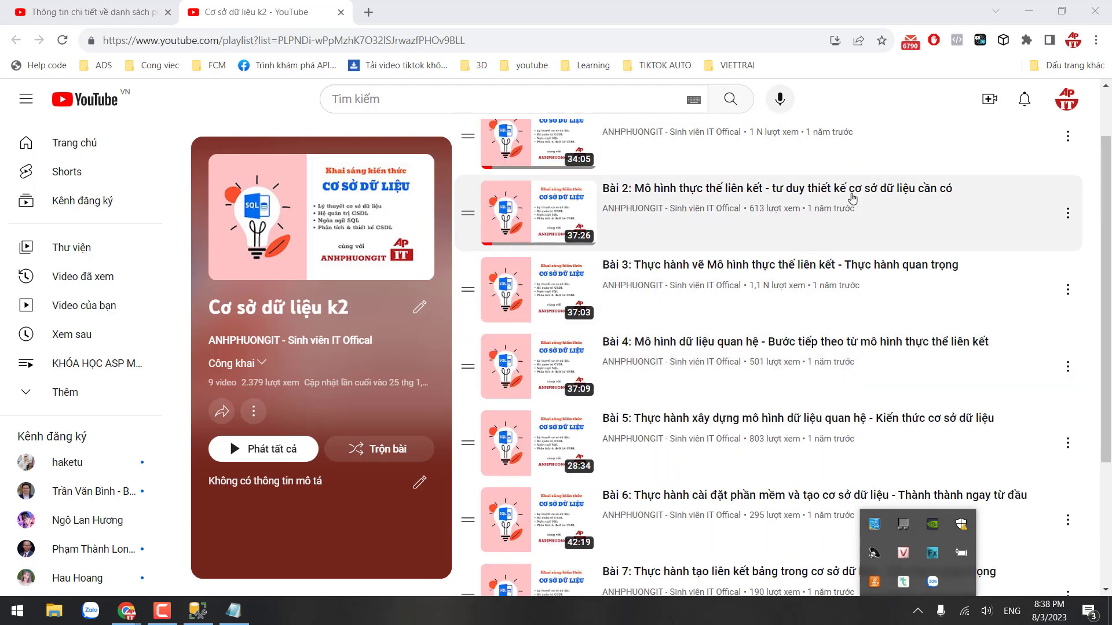
{"action": "scroll", "coordinate": [804, 411], "scroll_direction": "down", "scroll_amount": 1}
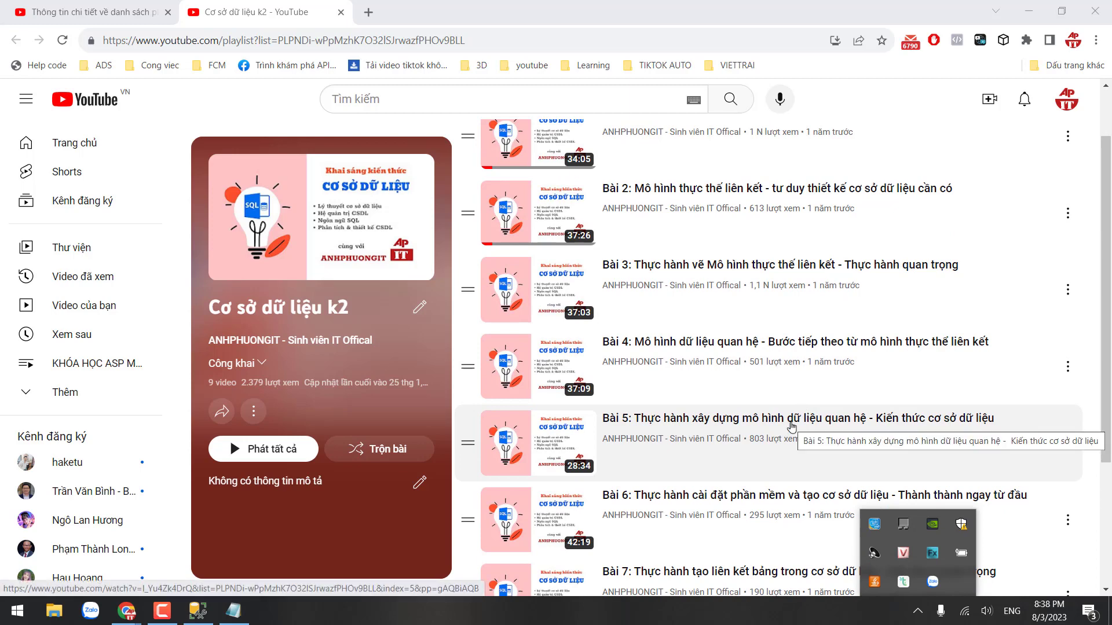
{"action": "scroll", "coordinate": [791, 427], "scroll_direction": "down", "scroll_amount": 3}
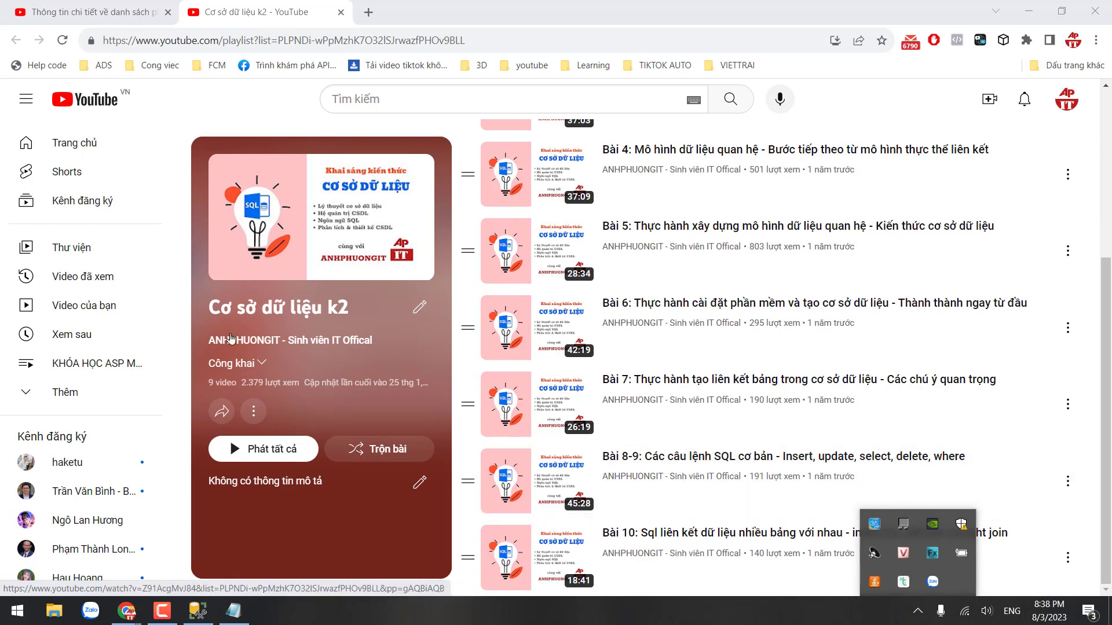
Close the public playlist page and go back to the channel's list of playlists in YouTube Studio
{"action": "left_click", "coordinate": [92, 11]}
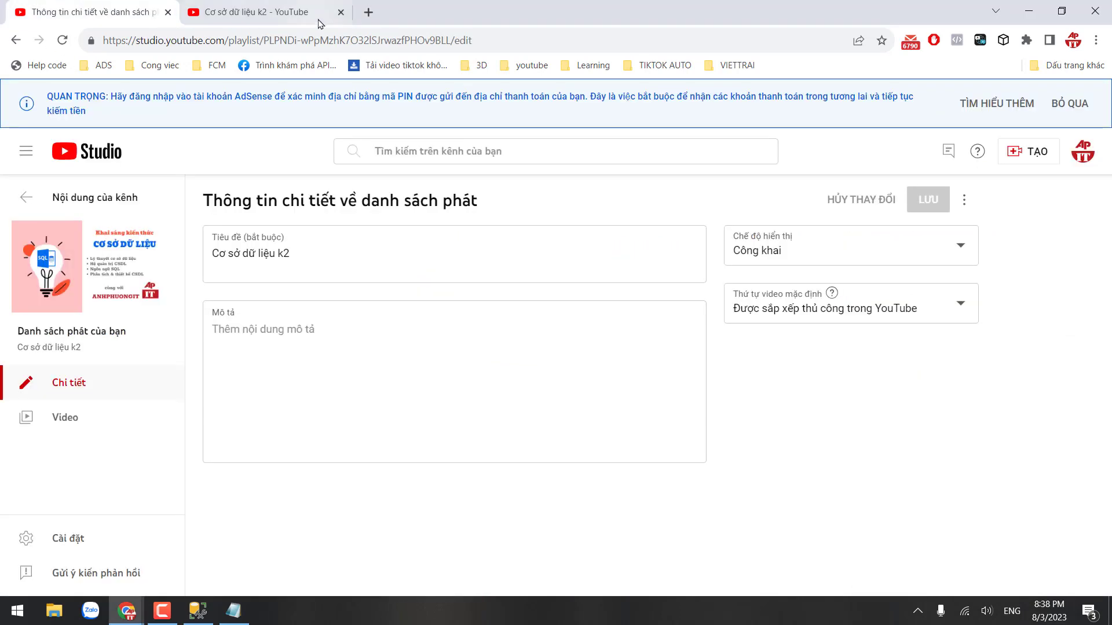
{"action": "left_click", "coordinate": [341, 12]}
{"action": "left_click", "coordinate": [16, 40]}
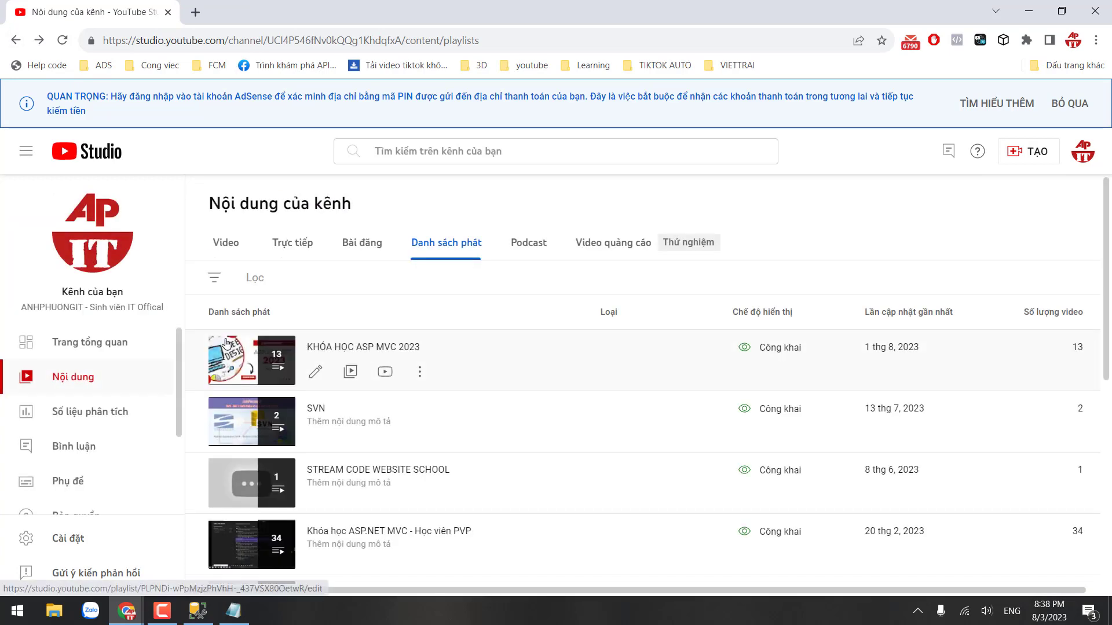
{"action": "scroll", "coordinate": [220, 357], "scroll_direction": "down", "scroll_amount": 1}
{"action": "scroll", "coordinate": [117, 389], "scroll_direction": "down", "scroll_amount": 1}
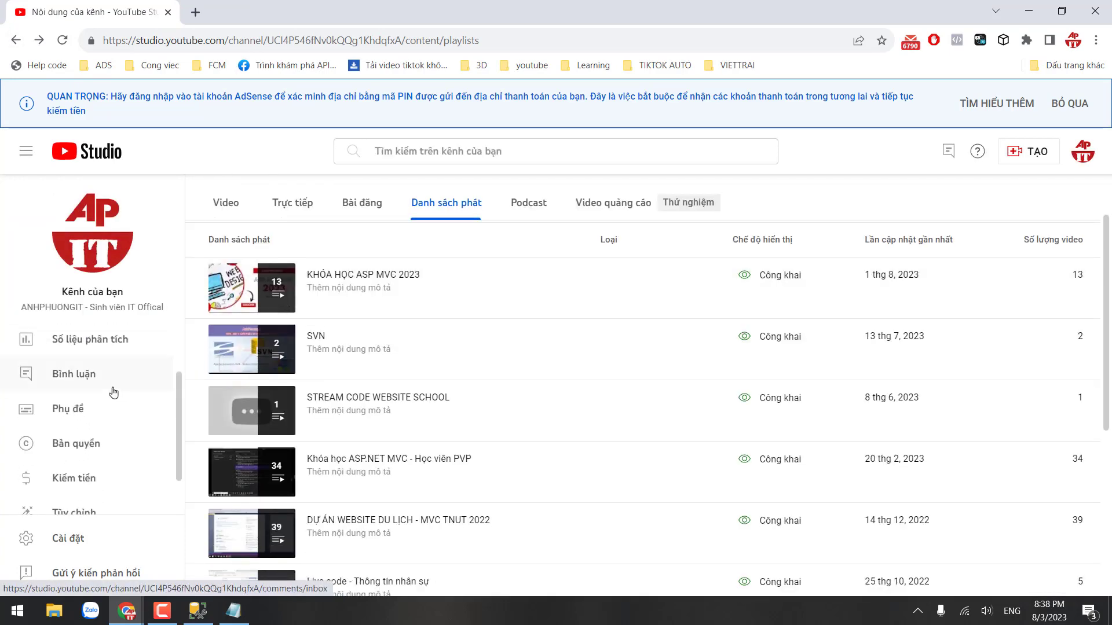
Open the channel analytics overview and set its reporting period to the last 365 days (365 ngày qua)
{"action": "left_click", "coordinate": [119, 346]}
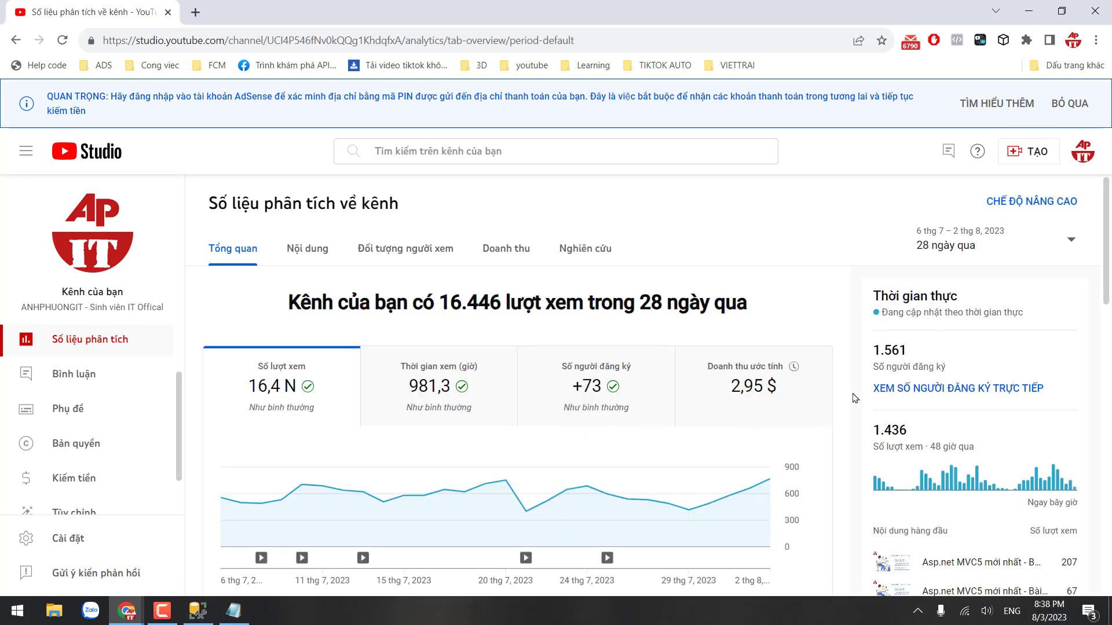
{"action": "left_click", "coordinate": [1041, 248]}
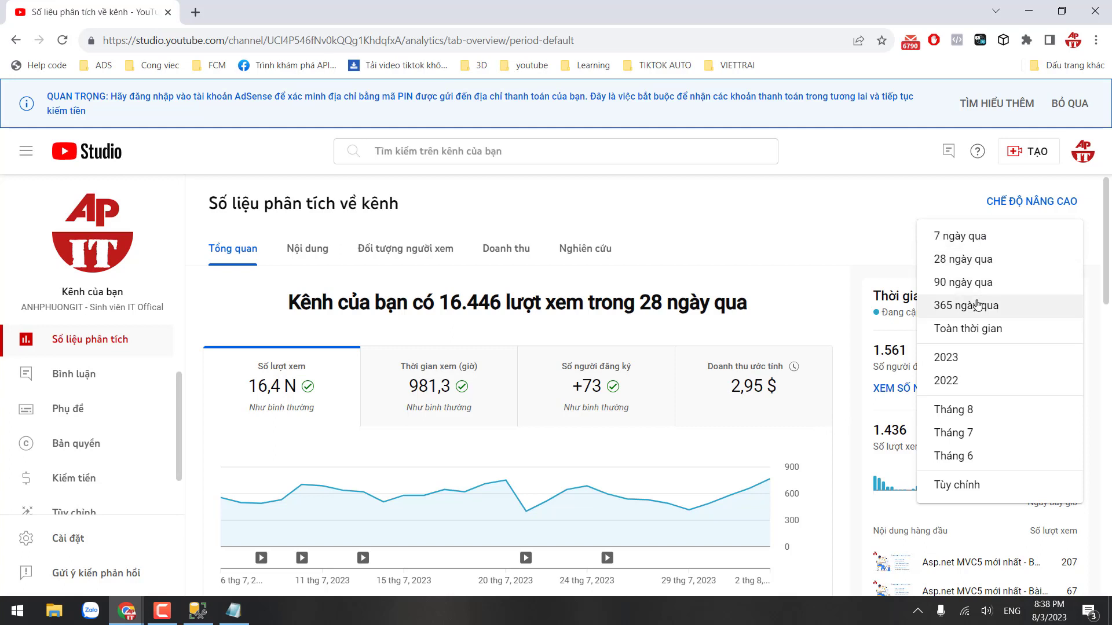
{"action": "left_click", "coordinate": [933, 307]}
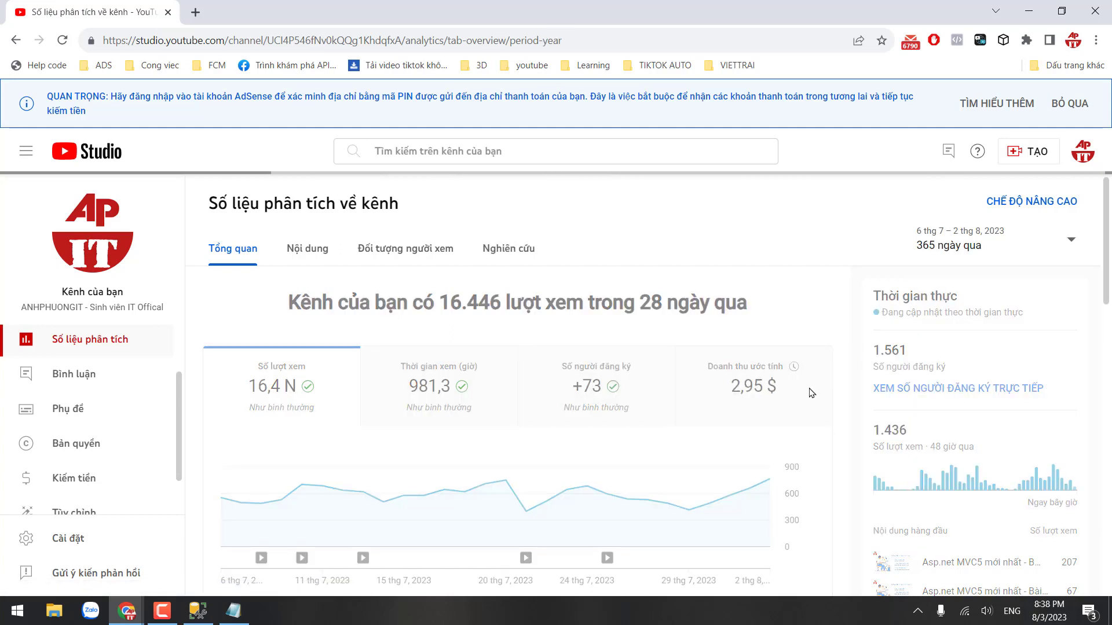
Examine the channel's key metrics and switch the overview chart to estimated revenue (Doanh thu ước tính)
{"action": "scroll", "coordinate": [811, 393], "scroll_direction": "down", "scroll_amount": 1}
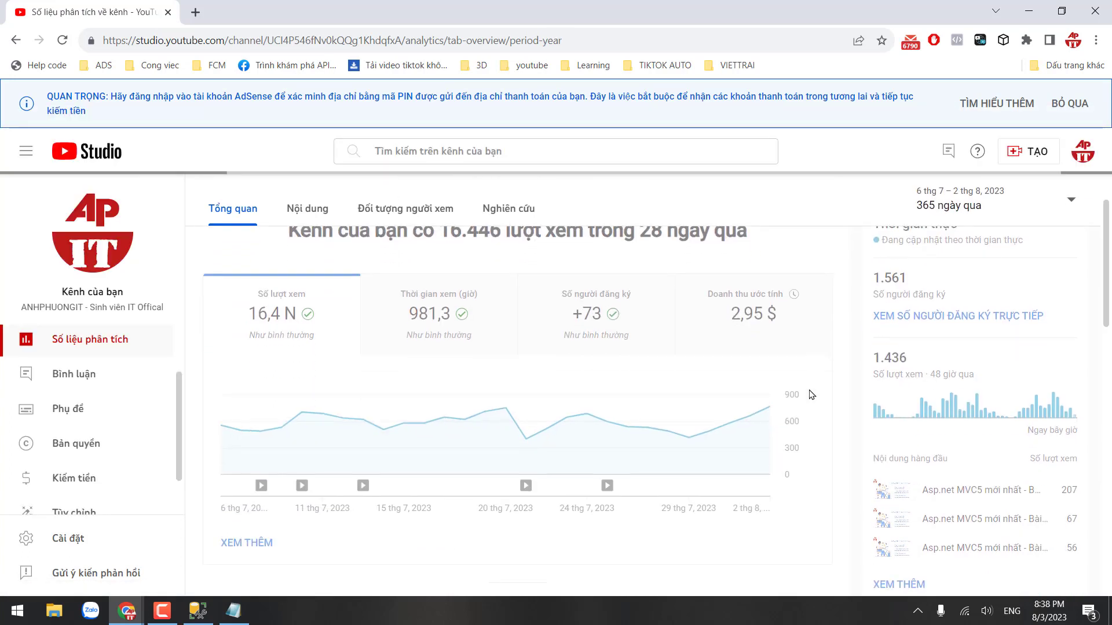
{"action": "scroll", "coordinate": [811, 394], "scroll_direction": "up", "scroll_amount": 1}
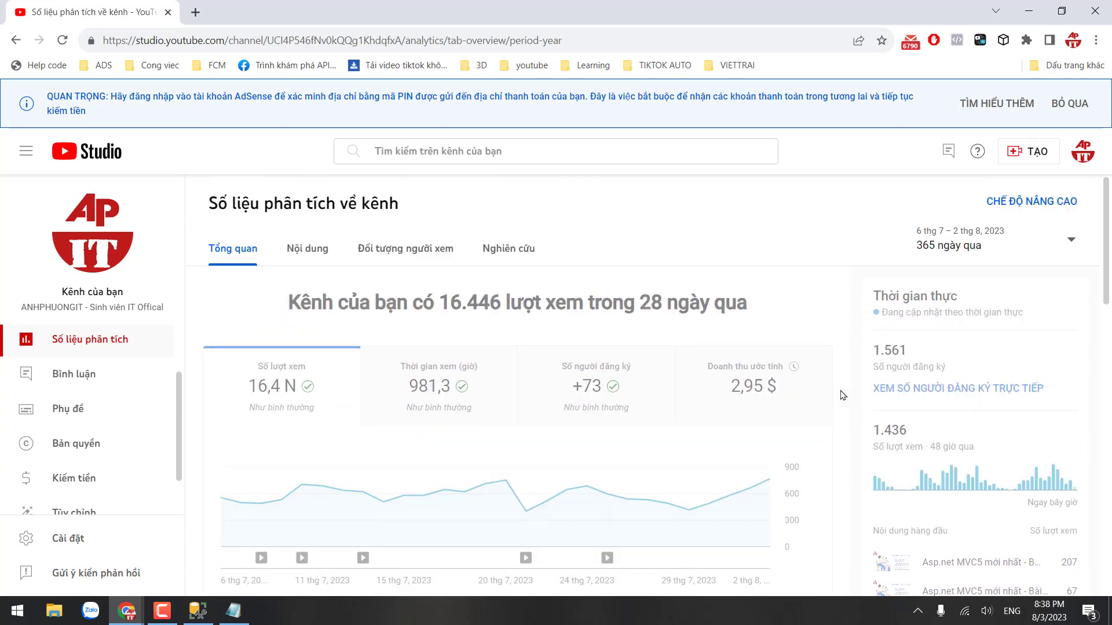
{"action": "scroll", "coordinate": [826, 399], "scroll_direction": "down", "scroll_amount": 1}
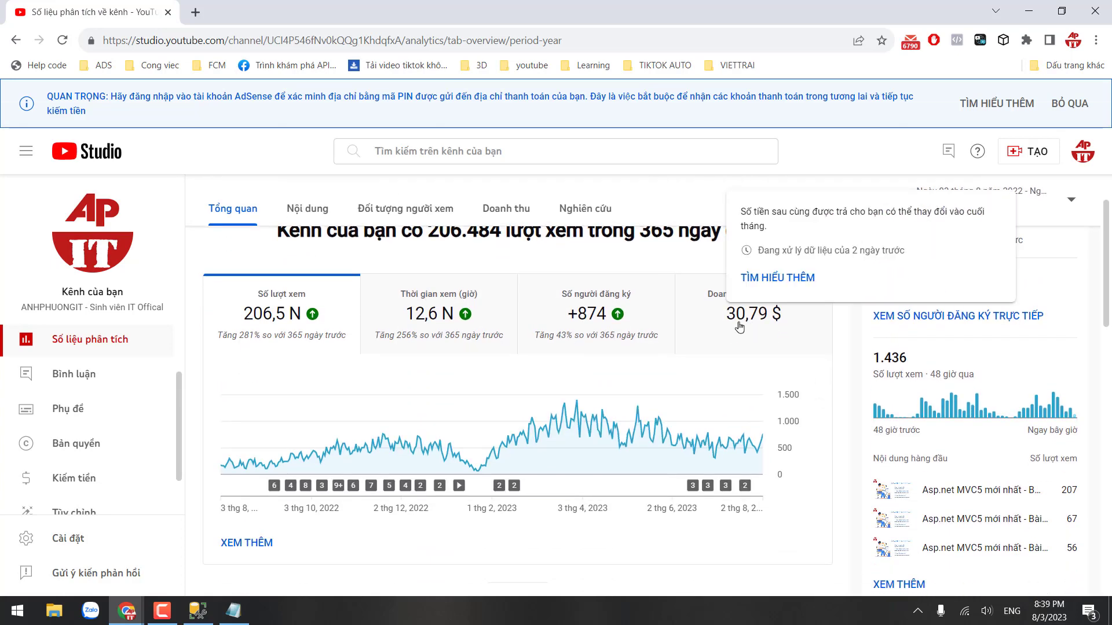
{"action": "left_click", "coordinate": [777, 336]}
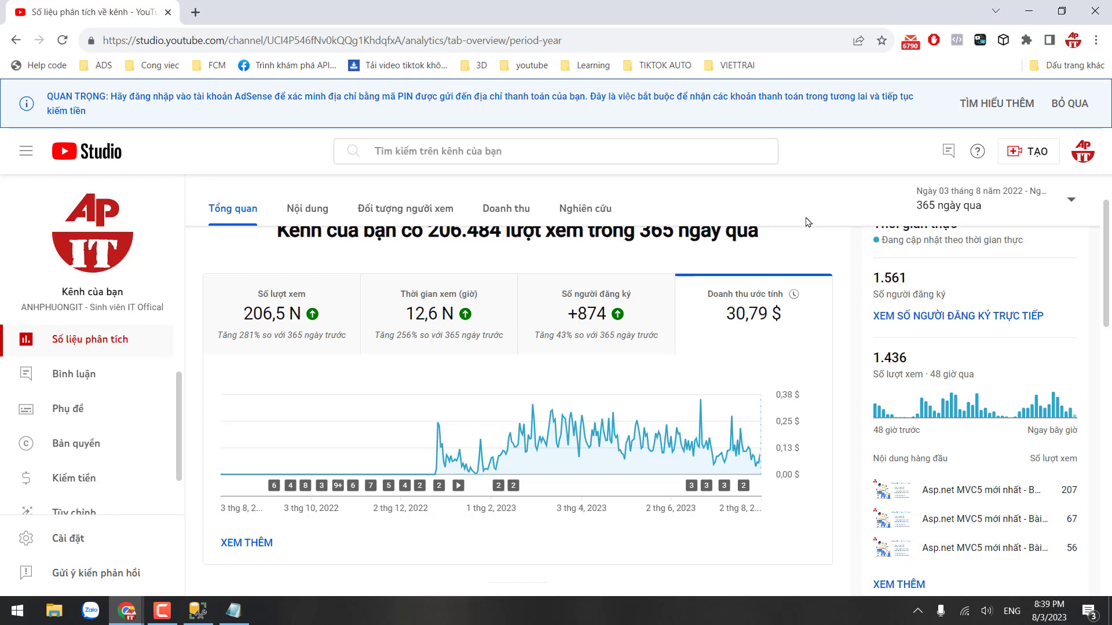
{"action": "scroll", "coordinate": [904, 351], "scroll_direction": "up", "scroll_amount": 2}
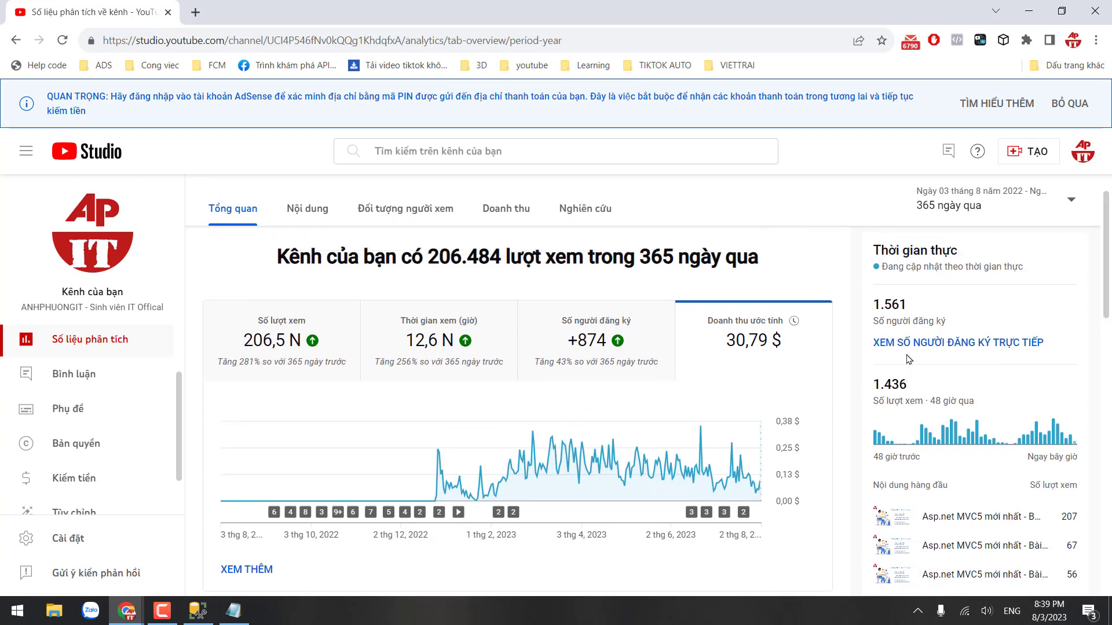